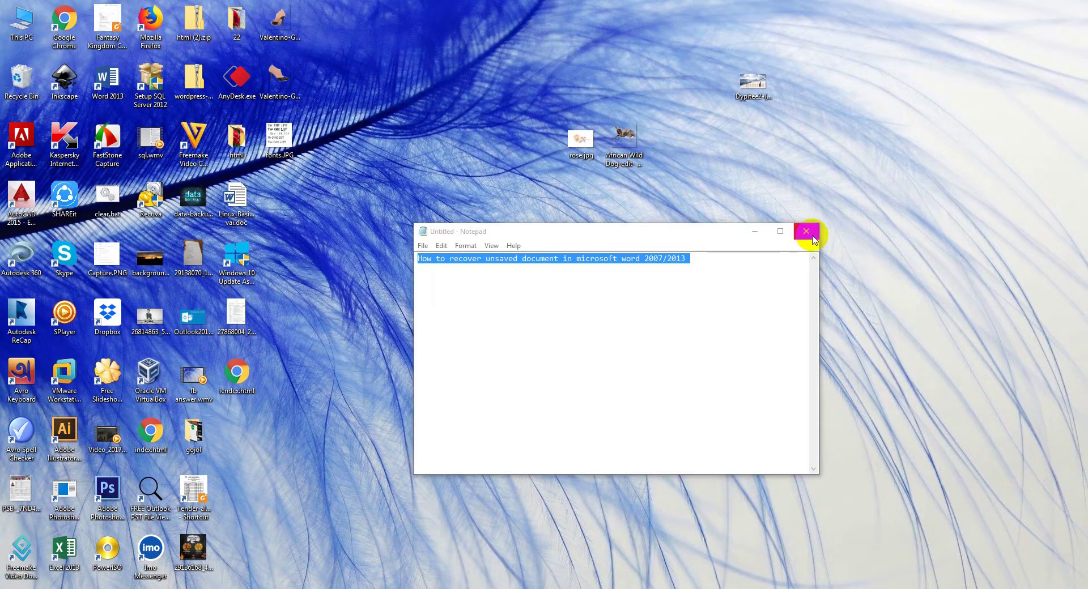
# - Close the Notepad note without saving its text, then refresh the desktop
pyautogui.click(809, 232)
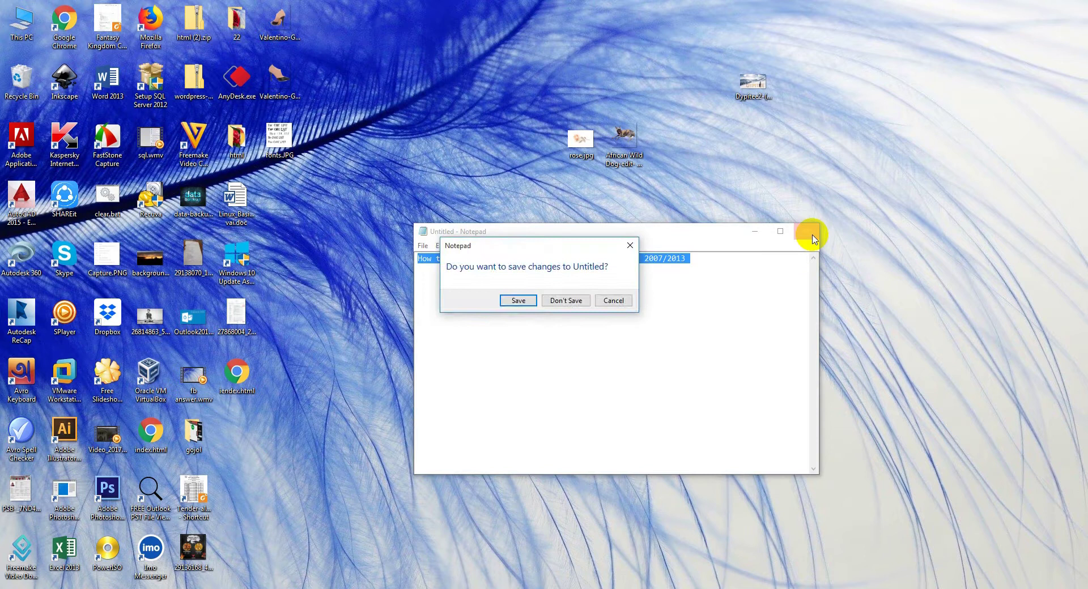
pyautogui.click(566, 300)
pyautogui.rightClick(456, 158)
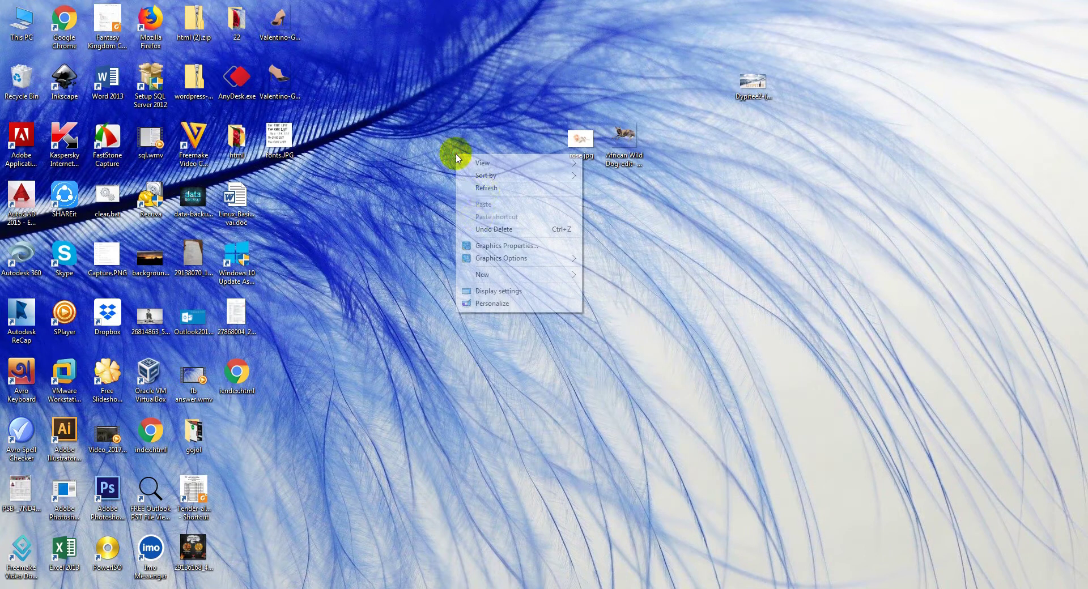
pyautogui.click(481, 188)
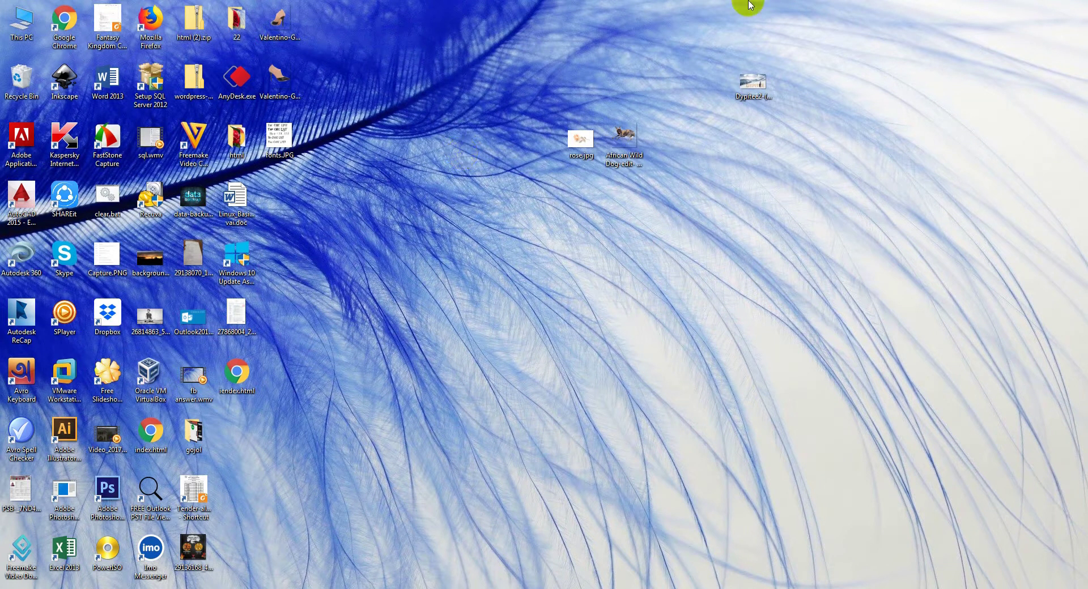
# - Refresh the desktop twice more
pyautogui.rightClick(413, 113)
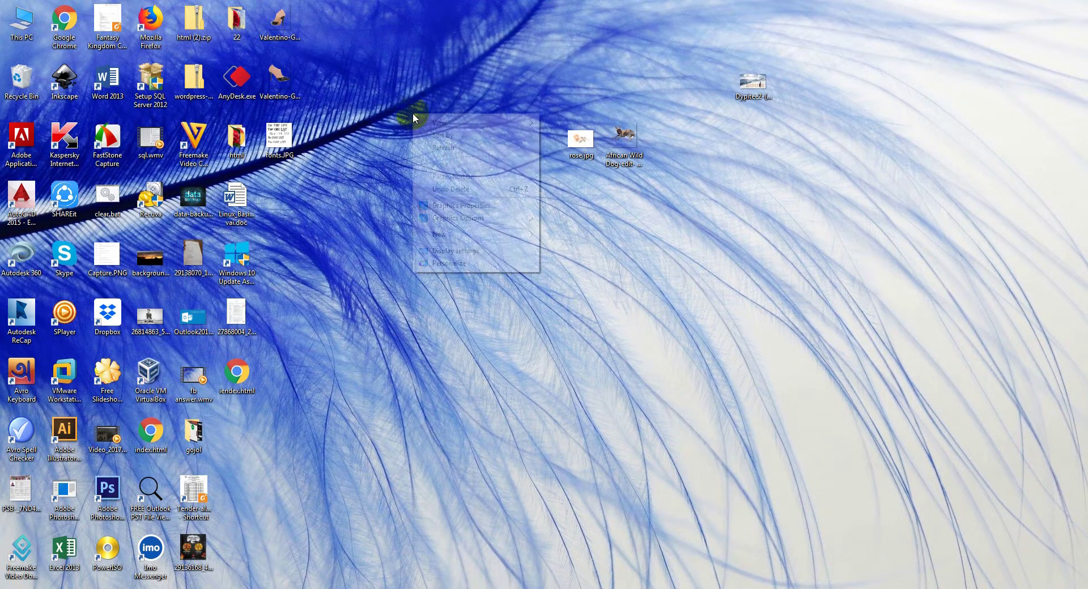
pyautogui.click(437, 149)
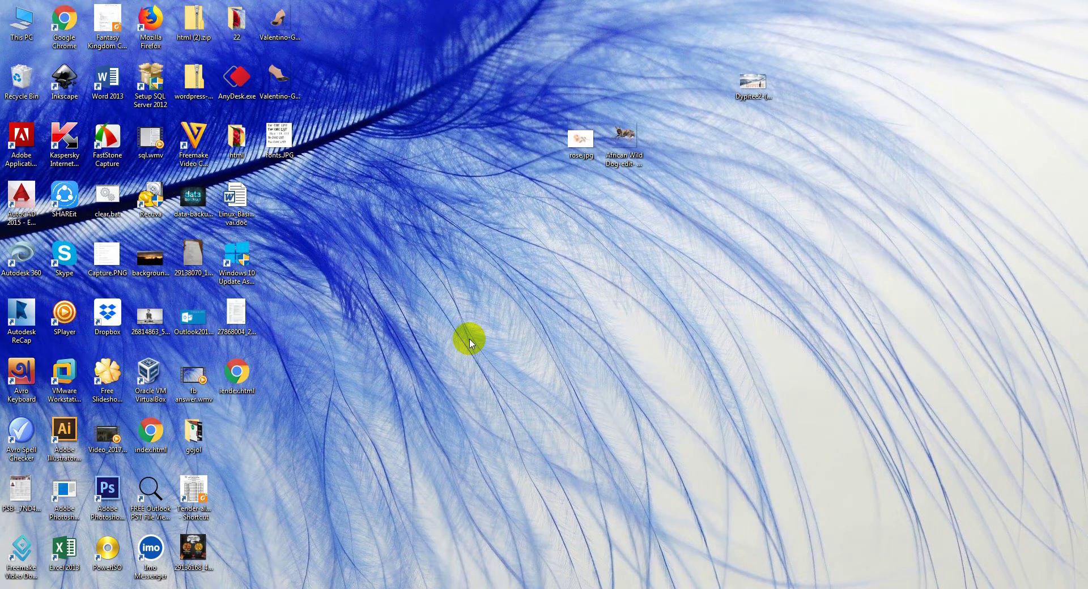
pyautogui.rightClick(424, 66)
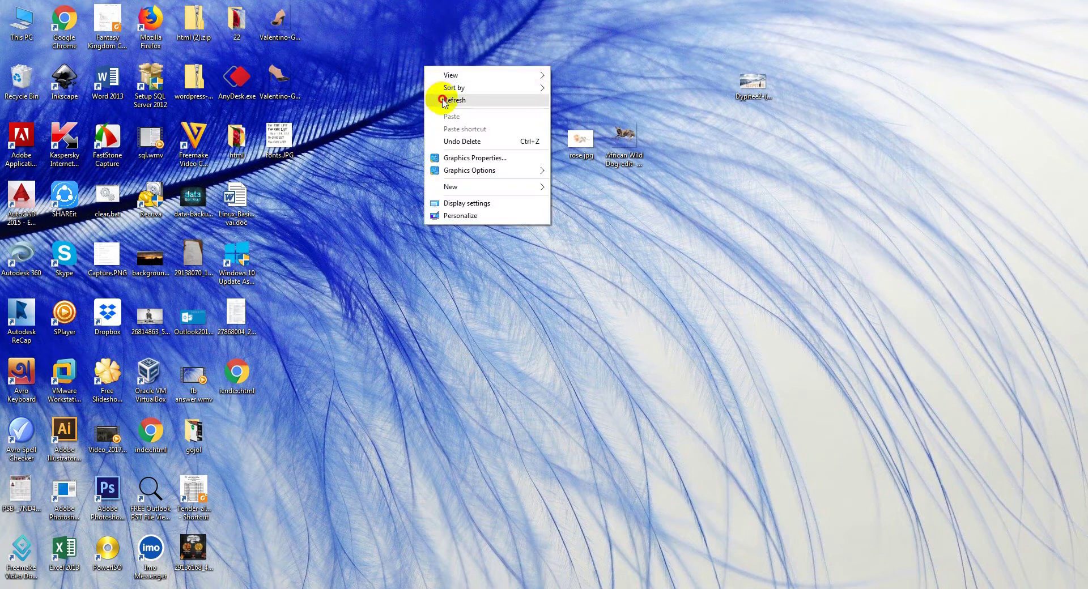
pyautogui.click(445, 98)
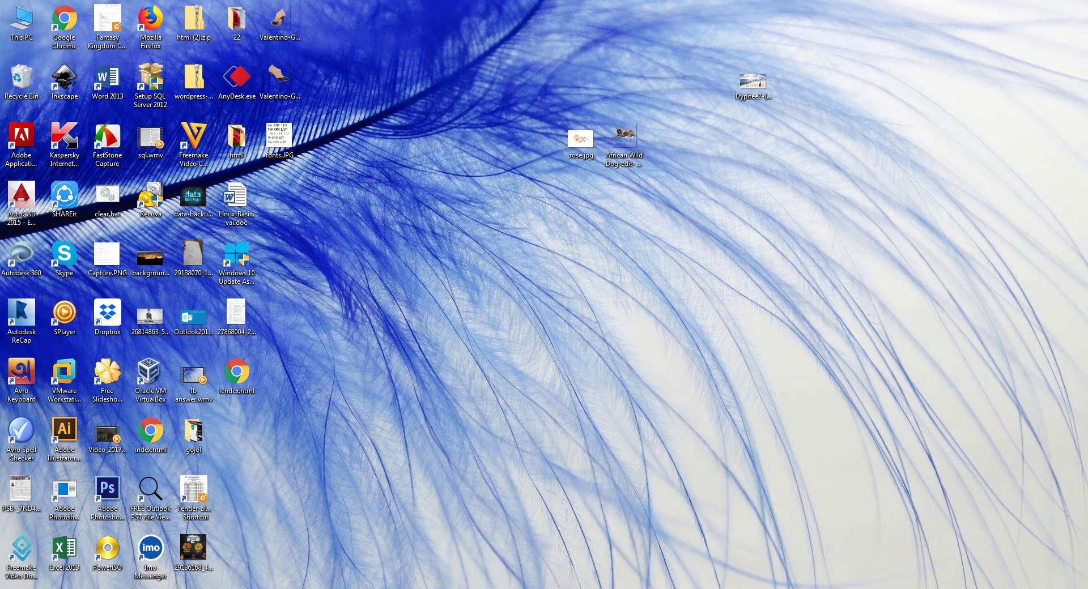
# - Launch Word 2013 from the Start menu and start a blank document
pyautogui.press('super')
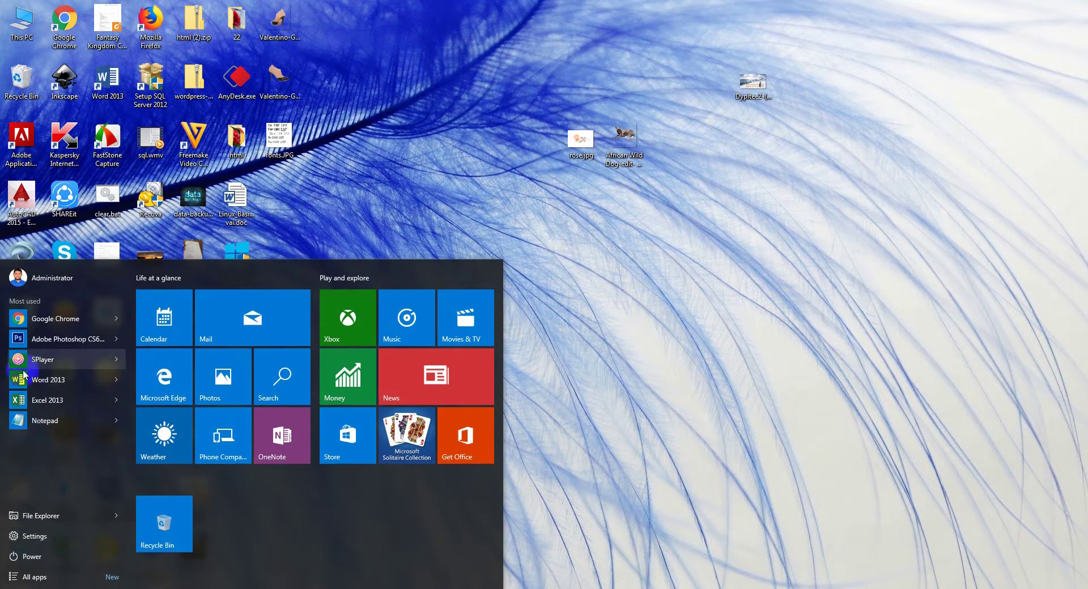
pyautogui.click(51, 387)
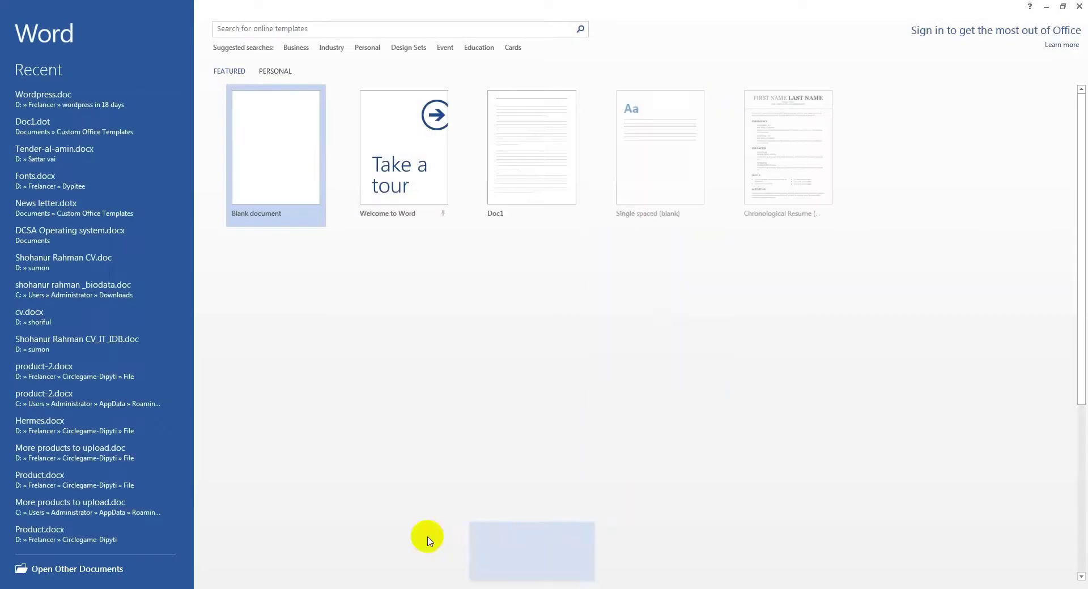
pyautogui.click(273, 165)
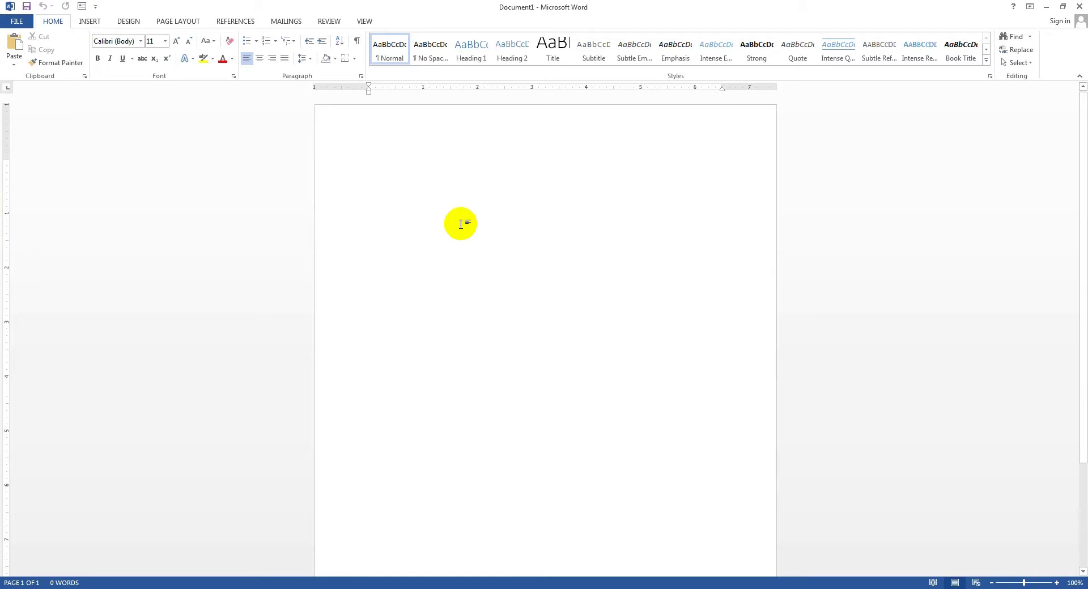
# - Type 'I love my mother' and enlarge it to 38 pt
pyautogui.write('I love my mother')
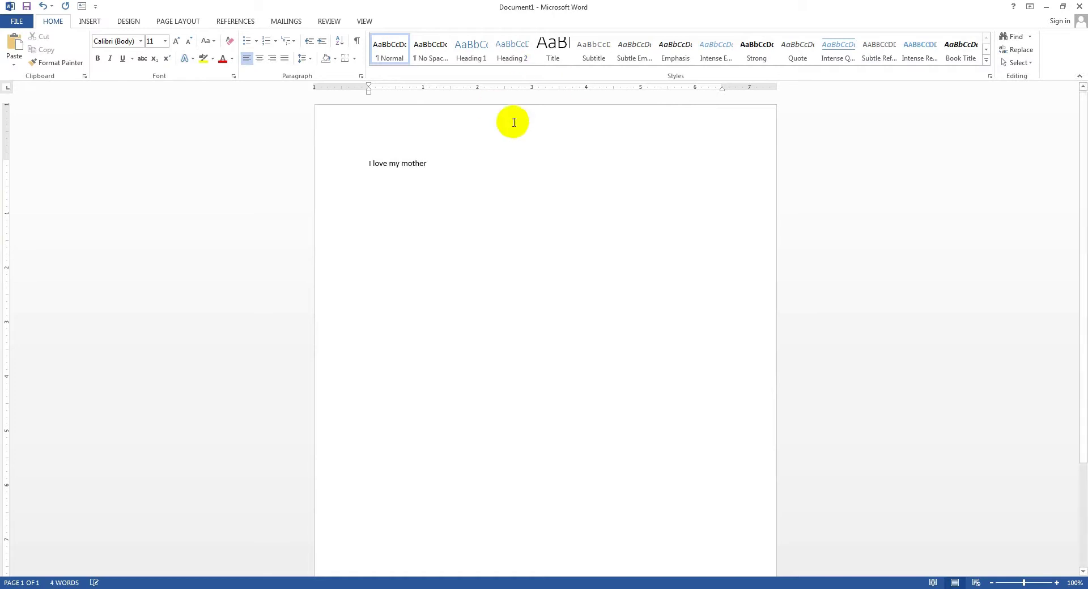
pyautogui.moveTo(439, 164); pyautogui.dragTo(358, 167)
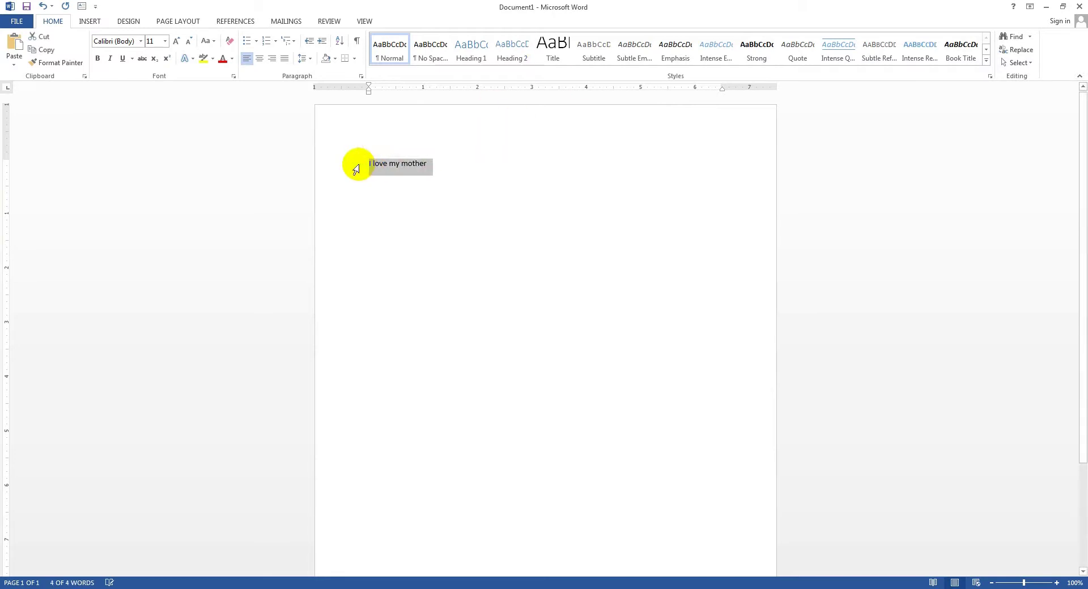
pyautogui.hotkey('ctrl', ']')
pyautogui.hotkey('ctrl', ']')
pyautogui.hotkey('ctrl', ']')
pyautogui.hotkey('ctrl', ']')
pyautogui.hotkey('ctrl', ']')
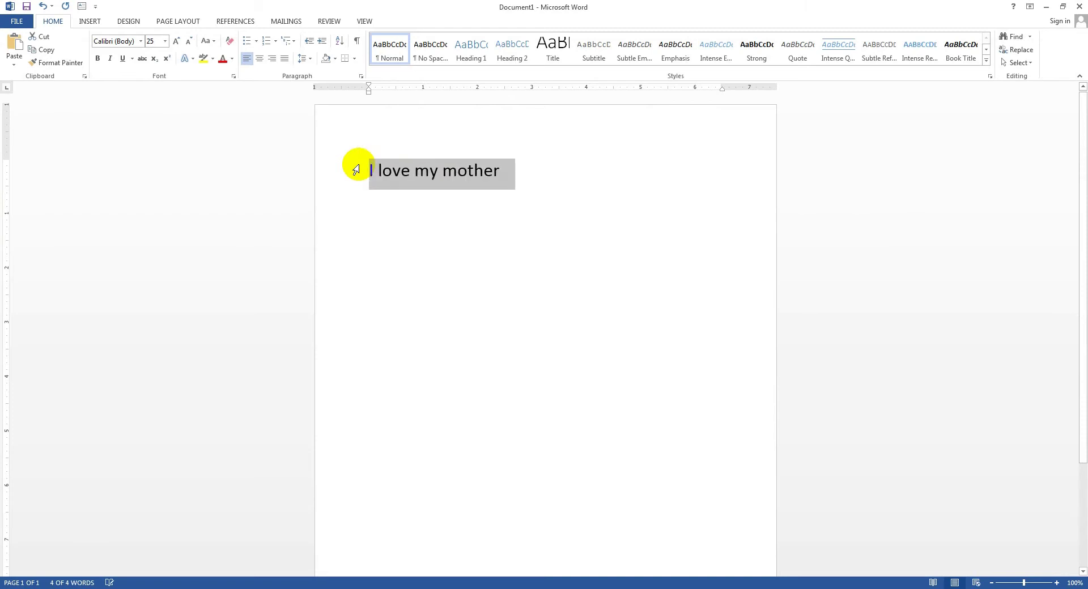
pyautogui.hotkey('ctrl', ']')
pyautogui.hotkey('ctrl', ']')
pyautogui.hotkey('ctrl', ']')
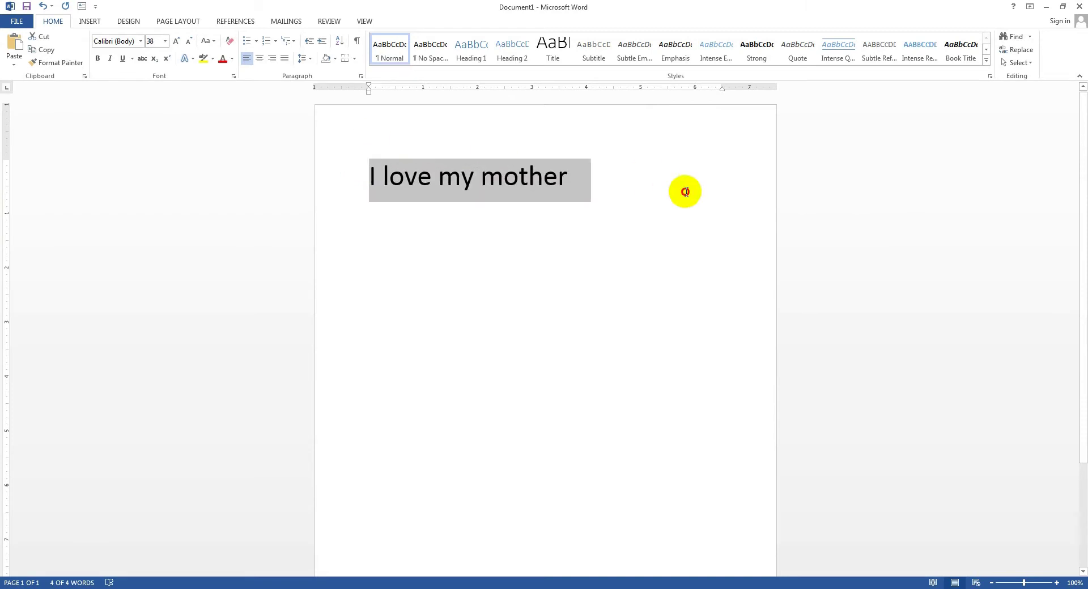
# - Close Word without saving the document
pyautogui.click(685, 192)
pyautogui.write('.')
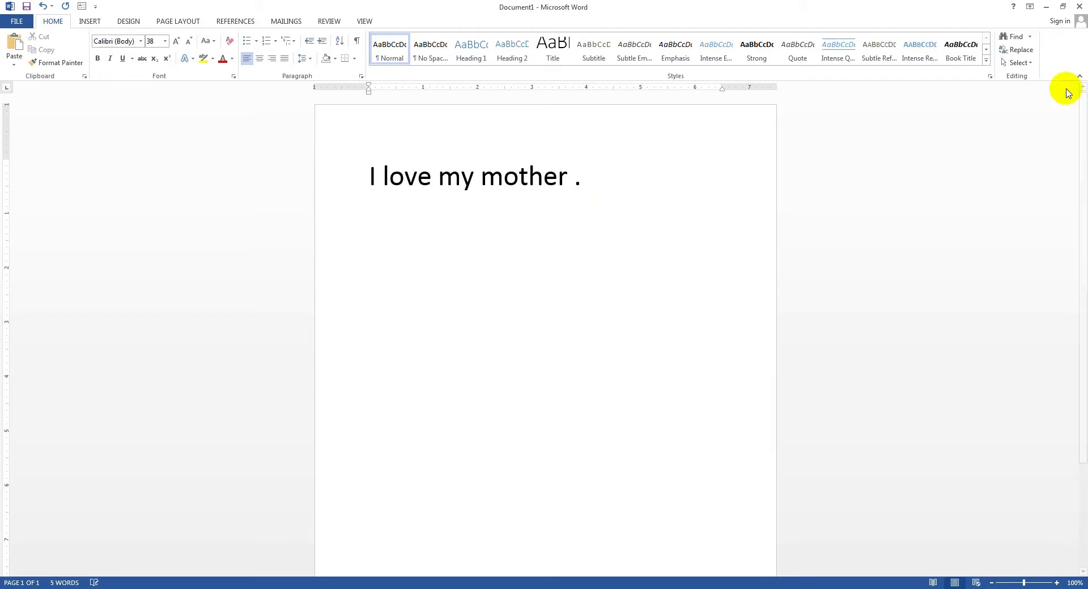
pyautogui.click(1079, 7)
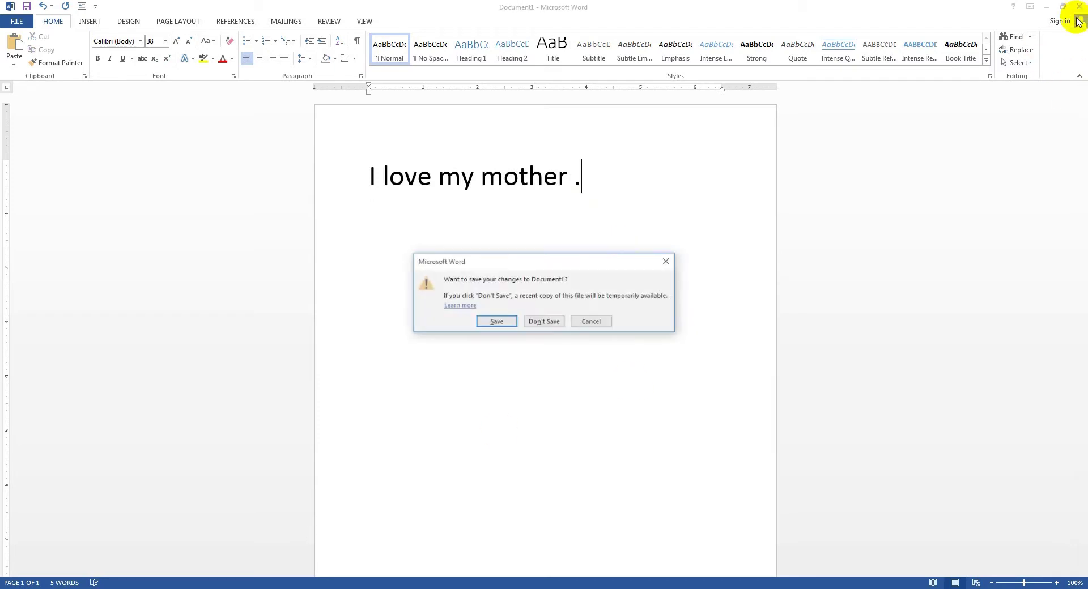
pyautogui.click(543, 323)
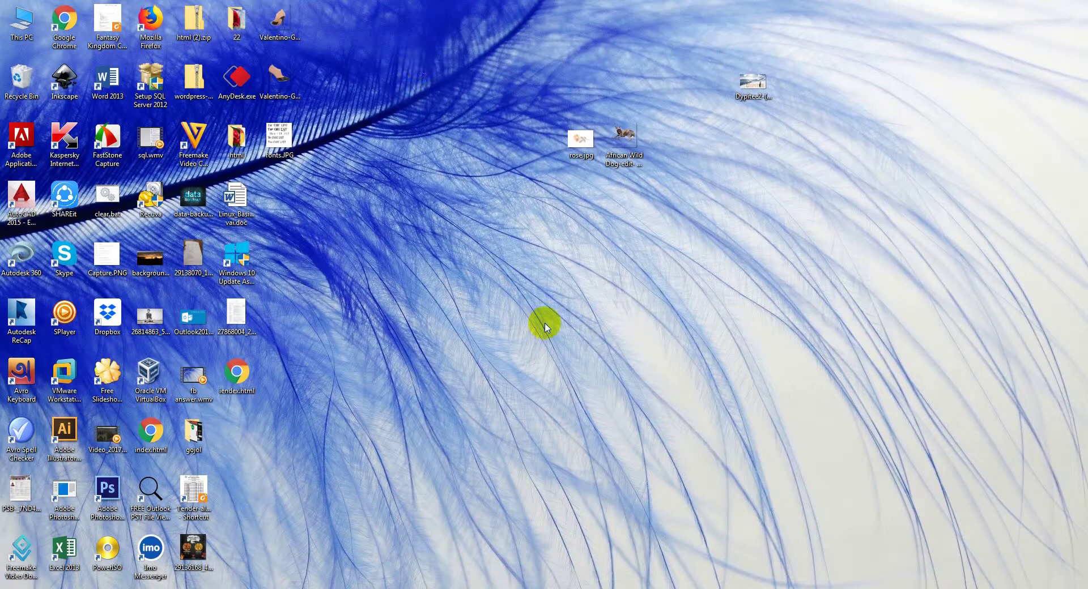
pyautogui.rightClick(420, 64)
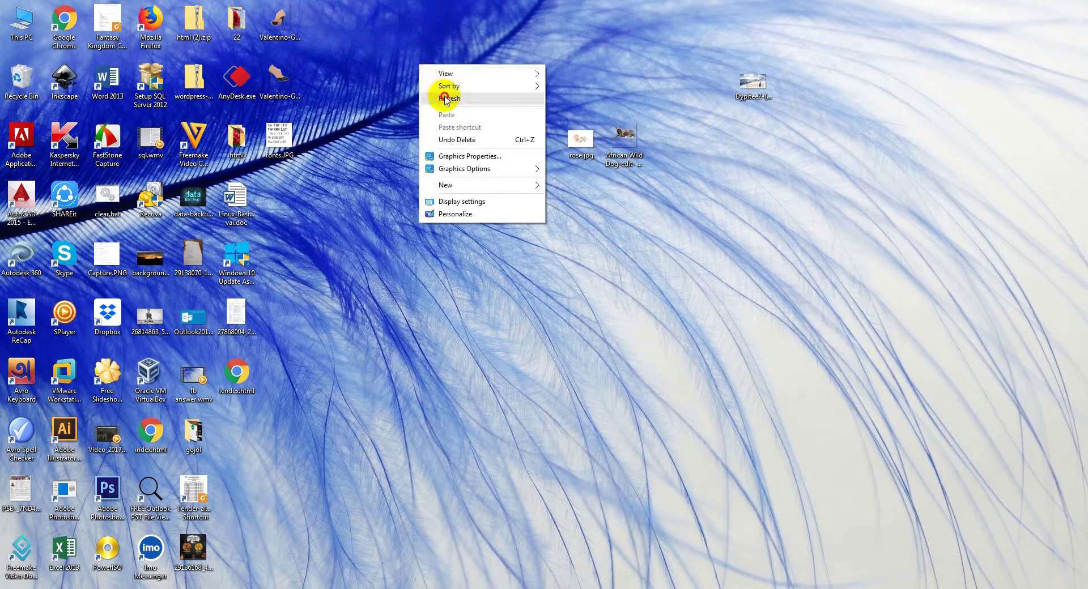
pyautogui.click(440, 96)
pyautogui.rightClick(457, 73)
pyautogui.click(468, 102)
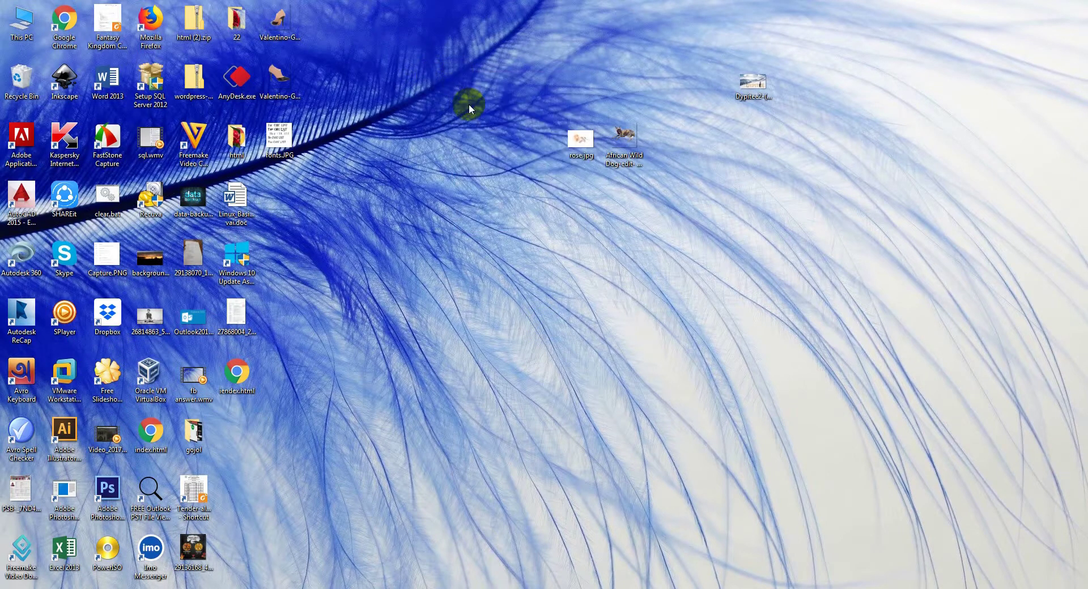
pyautogui.rightClick(457, 88)
pyautogui.click(468, 121)
pyautogui.rightClick(410, 76)
pyautogui.click(428, 110)
pyautogui.click(443, 167)
pyautogui.rightClick(444, 168)
pyautogui.click(458, 203)
pyautogui.rightClick(418, 113)
pyautogui.click(443, 147)
pyautogui.click(29, 17)
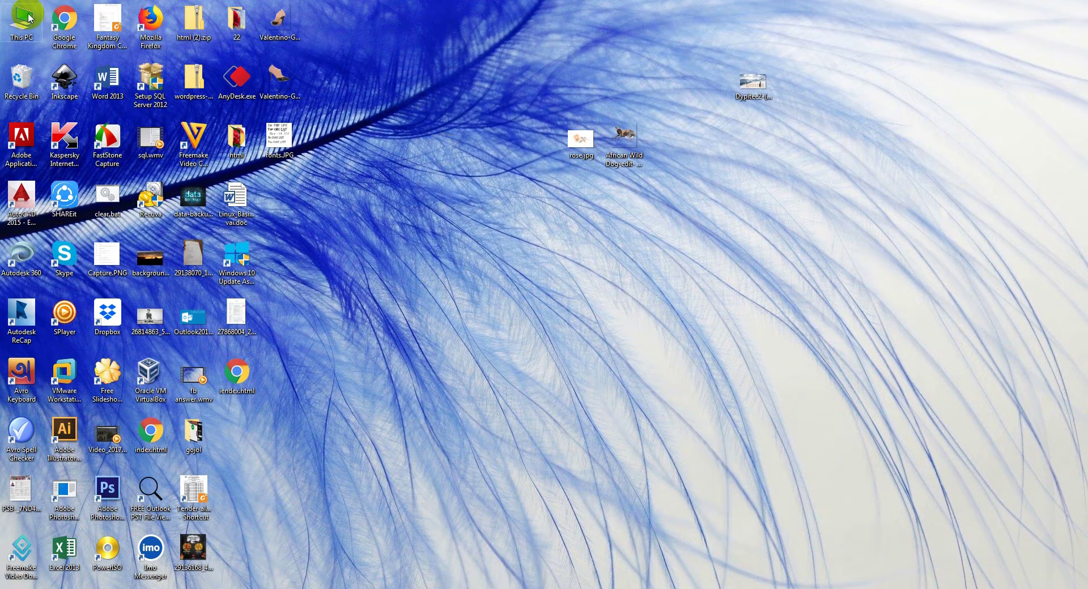
# - Browse This PC in File Explorer and open Local Disk (C:)
pyautogui.click(23, 22)
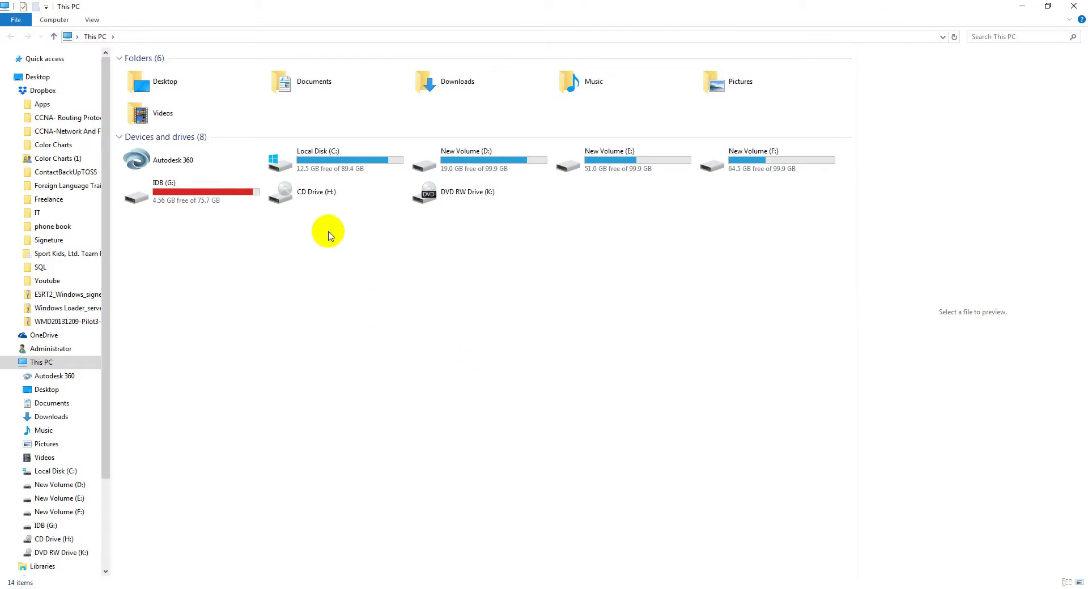
pyautogui.click(309, 159)
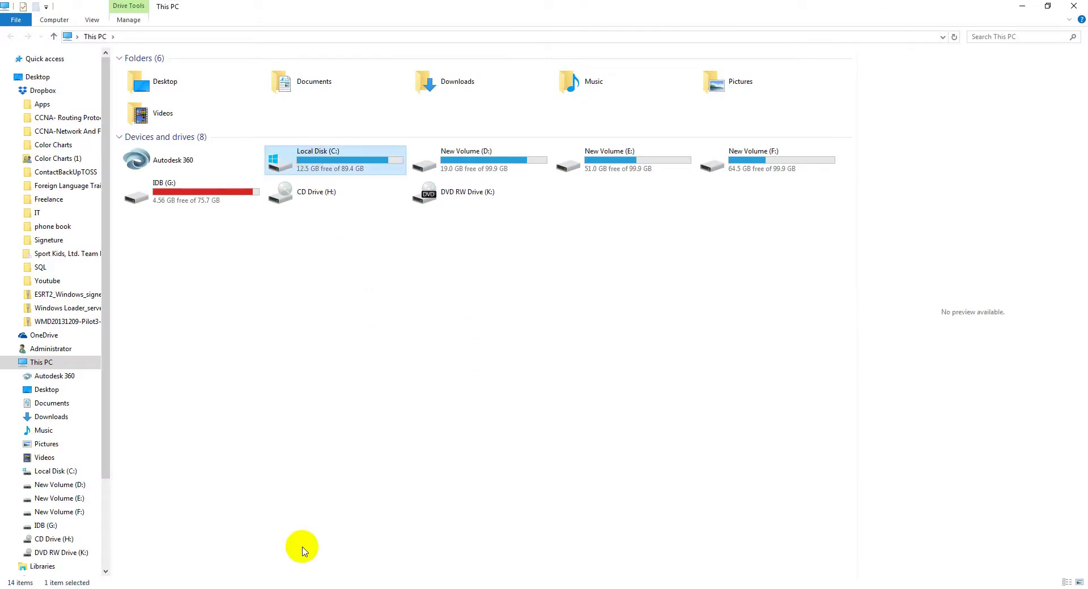
pyautogui.click(999, 37)
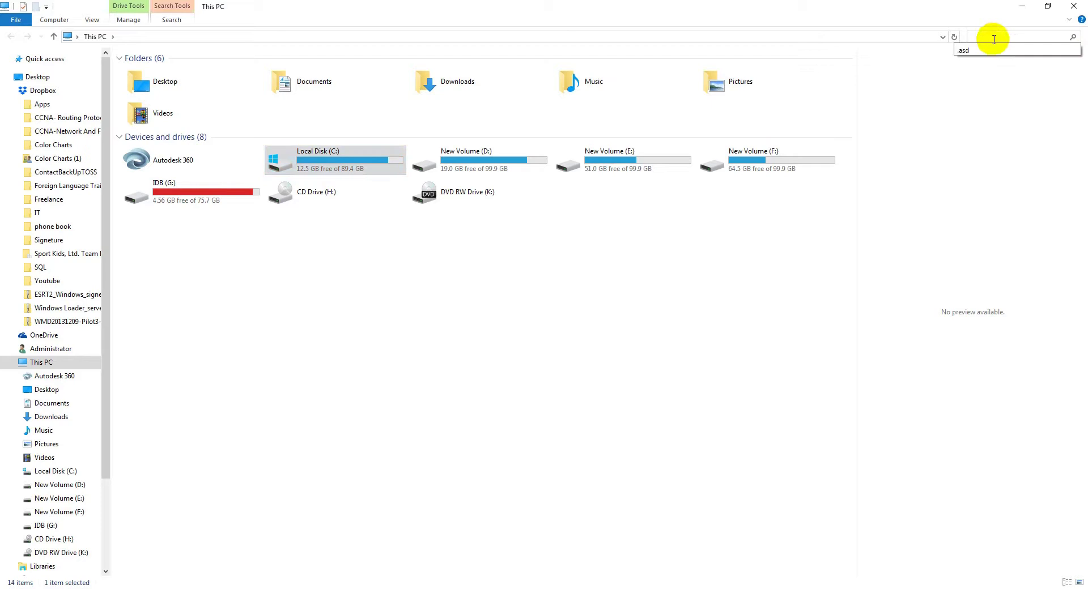
pyautogui.write('.')
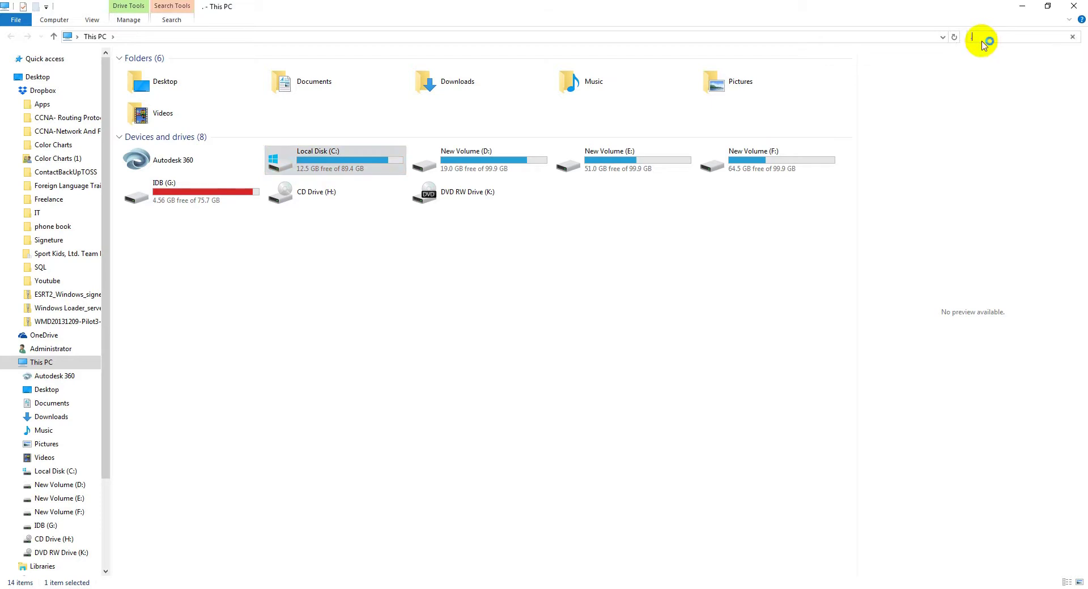
pyautogui.write('as')
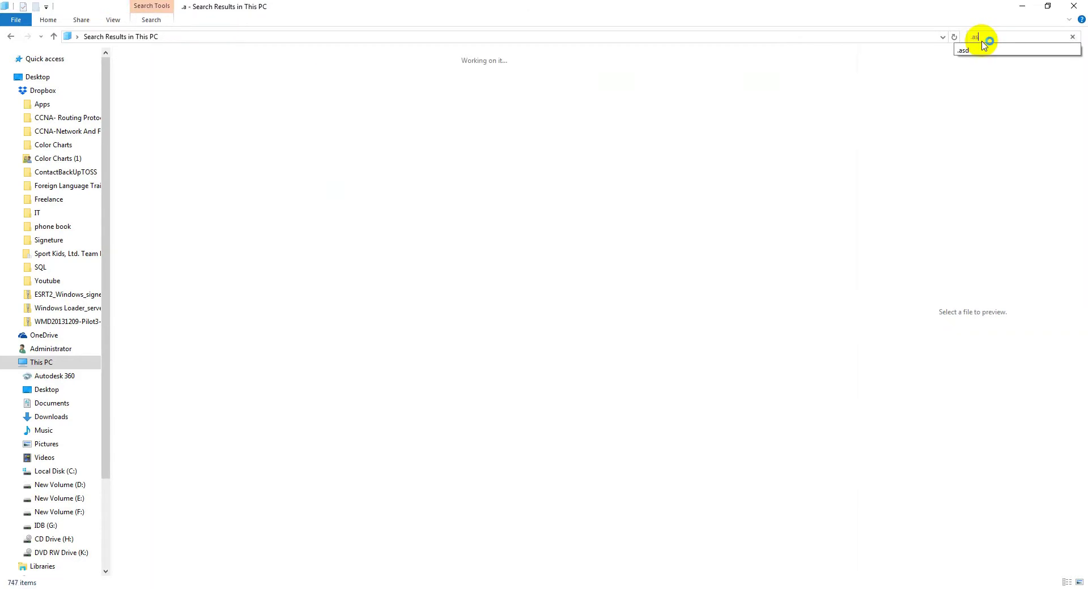
pyautogui.write('d')
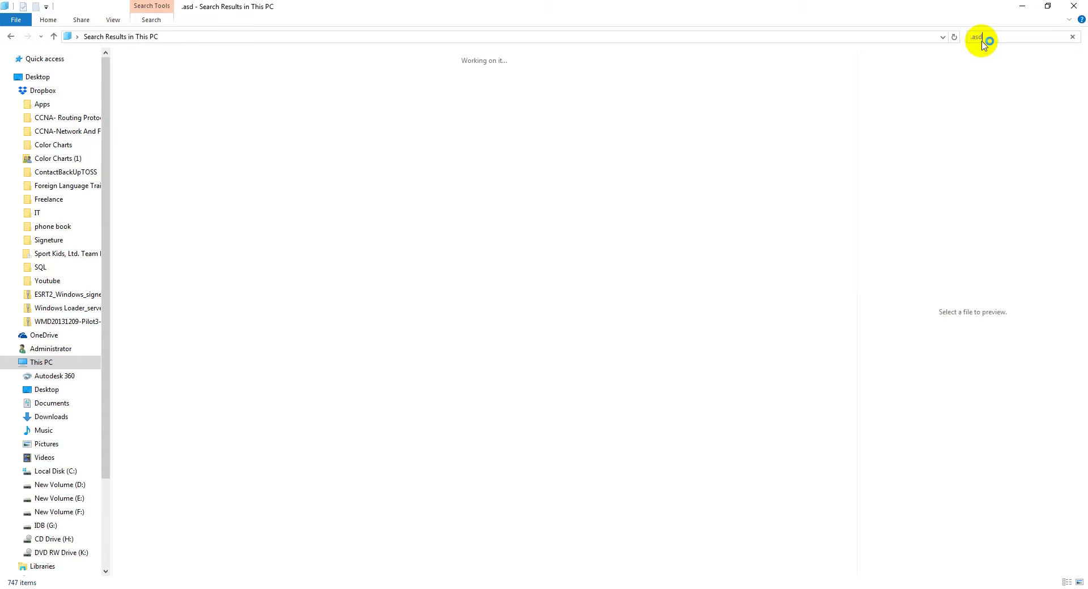
pyautogui.click(49, 475)
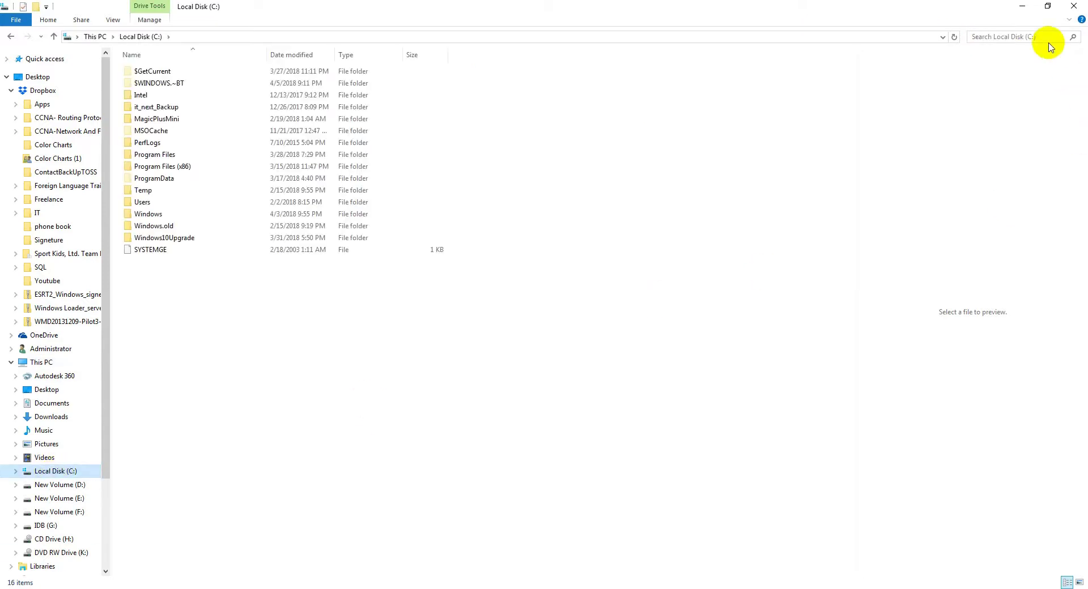
# - Search drive C: for .asd files and open the 'I love my mother' autosave result
pyautogui.click(1014, 36)
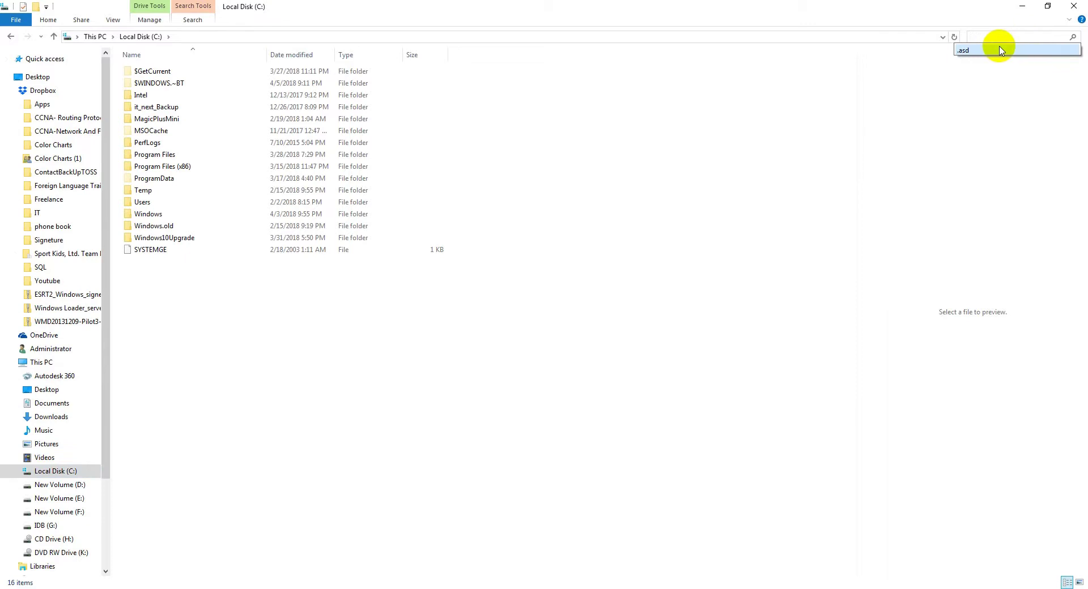
pyautogui.write('.asd')
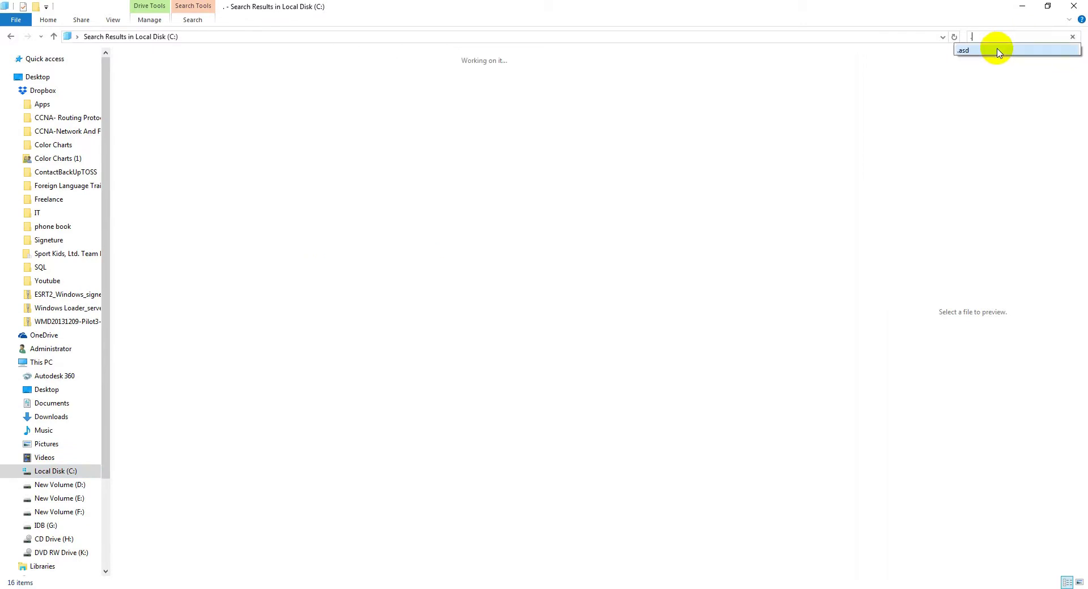
pyautogui.click(997, 51)
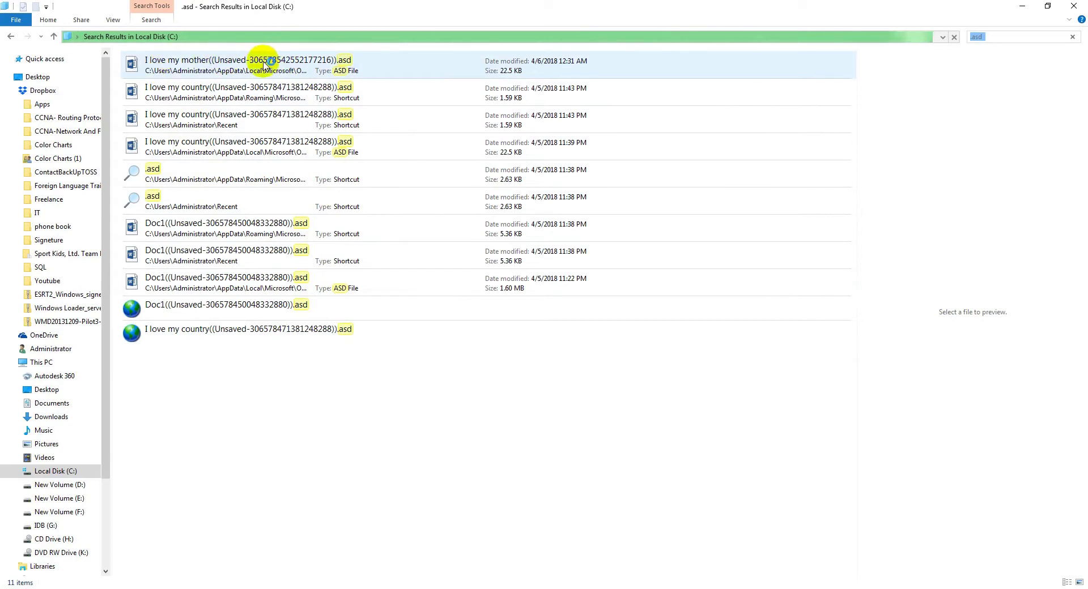
pyautogui.click(318, 64)
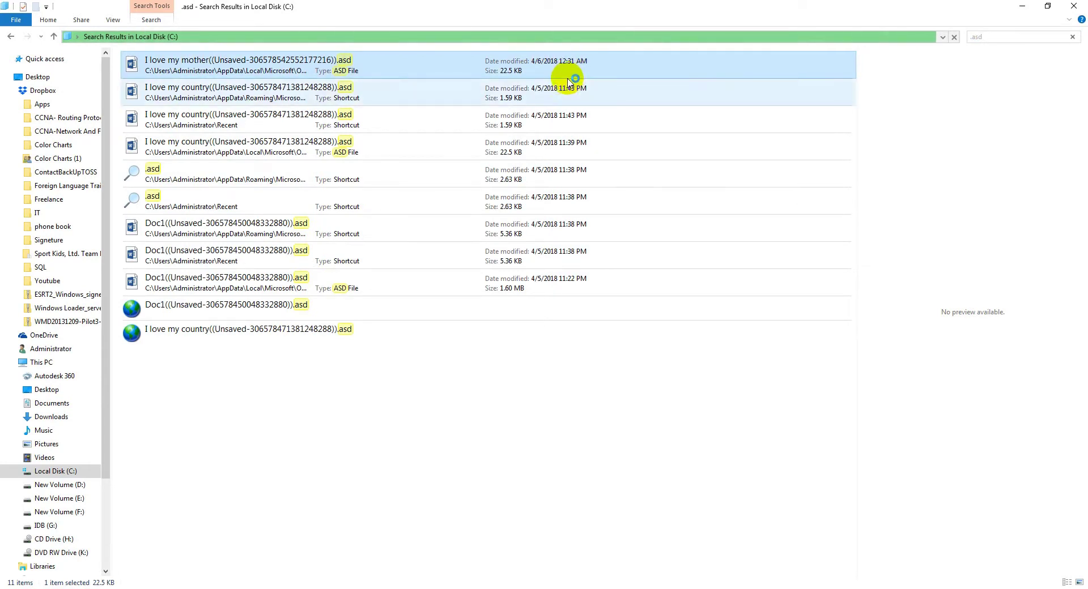
pyautogui.click(254, 67)
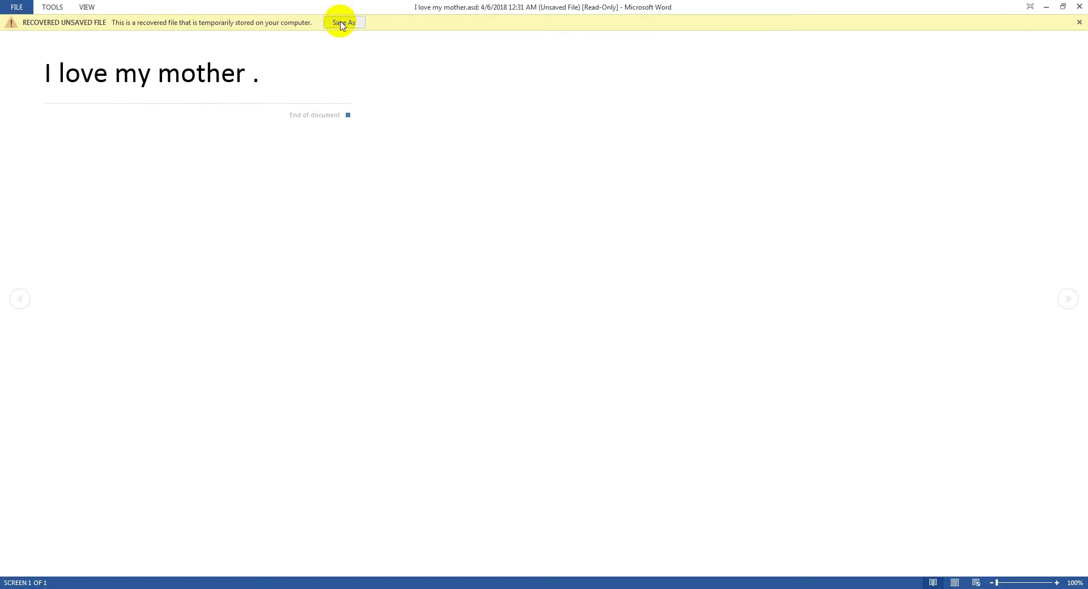
# - Cancel Save As, close the recovered document and search window, and open This PC
pyautogui.click(340, 22)
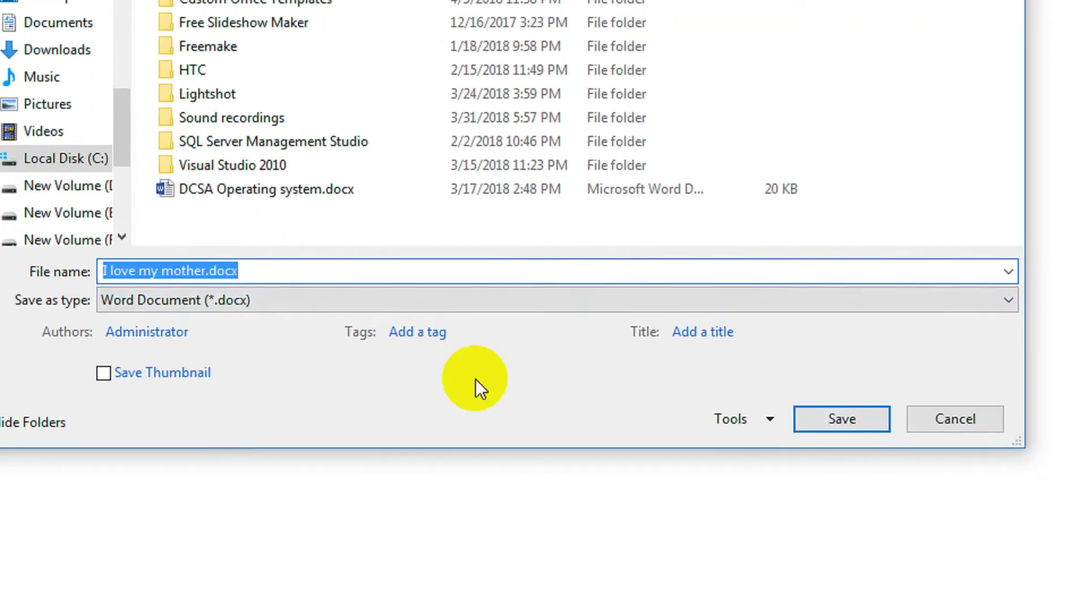
pyautogui.click(963, 403)
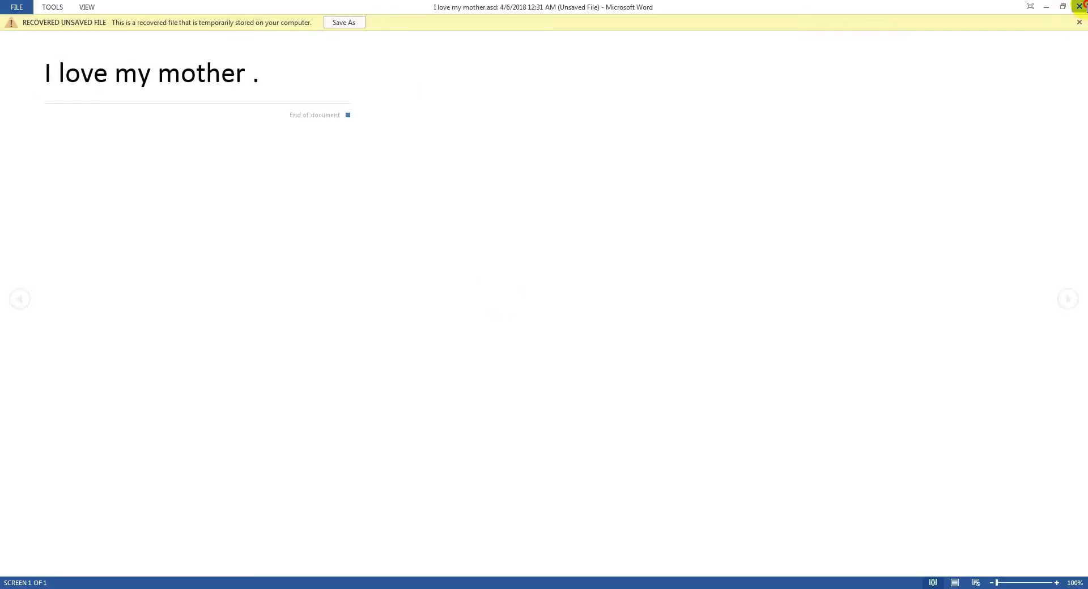
pyautogui.click(1080, 6)
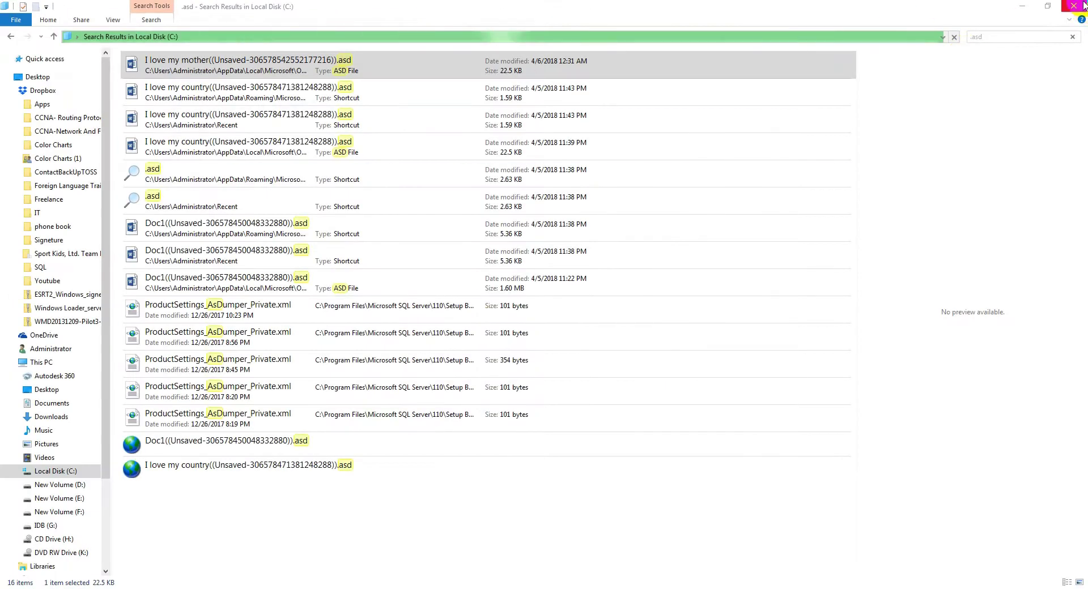
pyautogui.click(1083, 5)
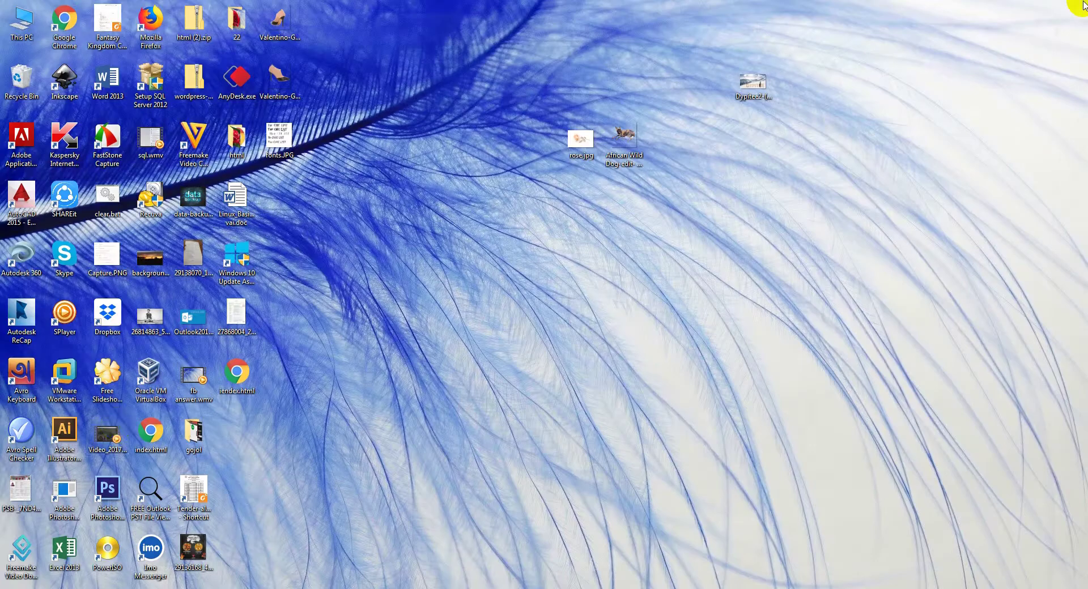
pyautogui.doubleClick(15, 34)
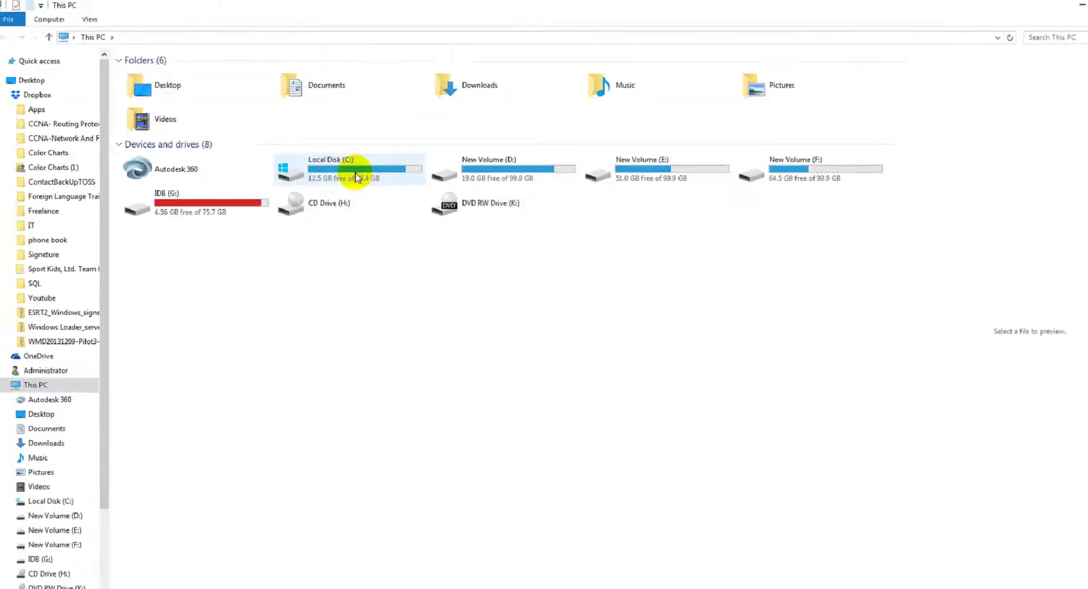
# - Navigate to C:\Users\Administrator and select the AppData folder
pyautogui.doubleClick(352, 175)
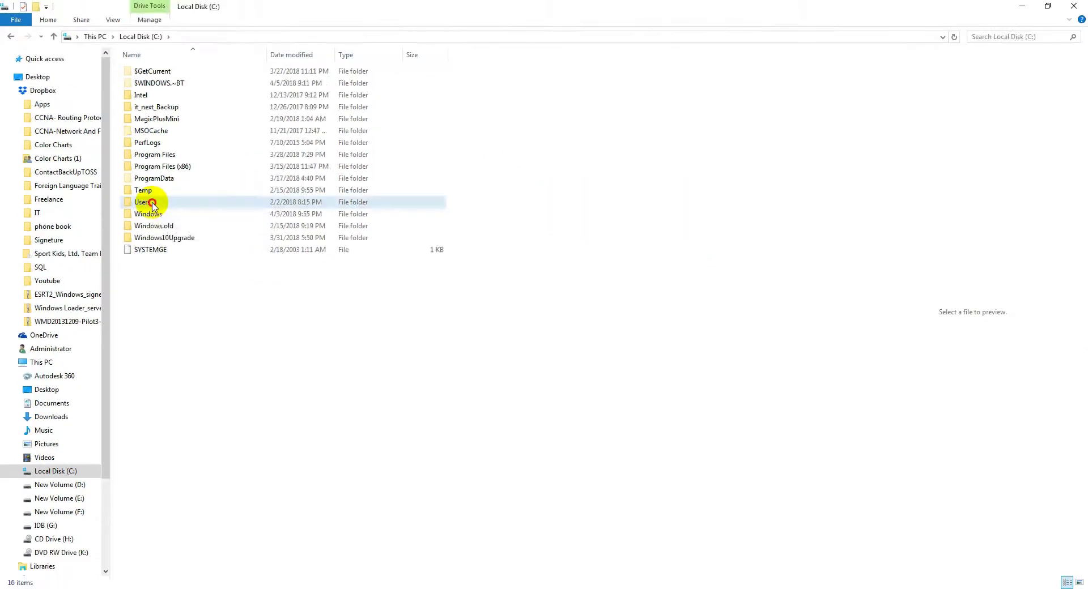
pyautogui.doubleClick(152, 204)
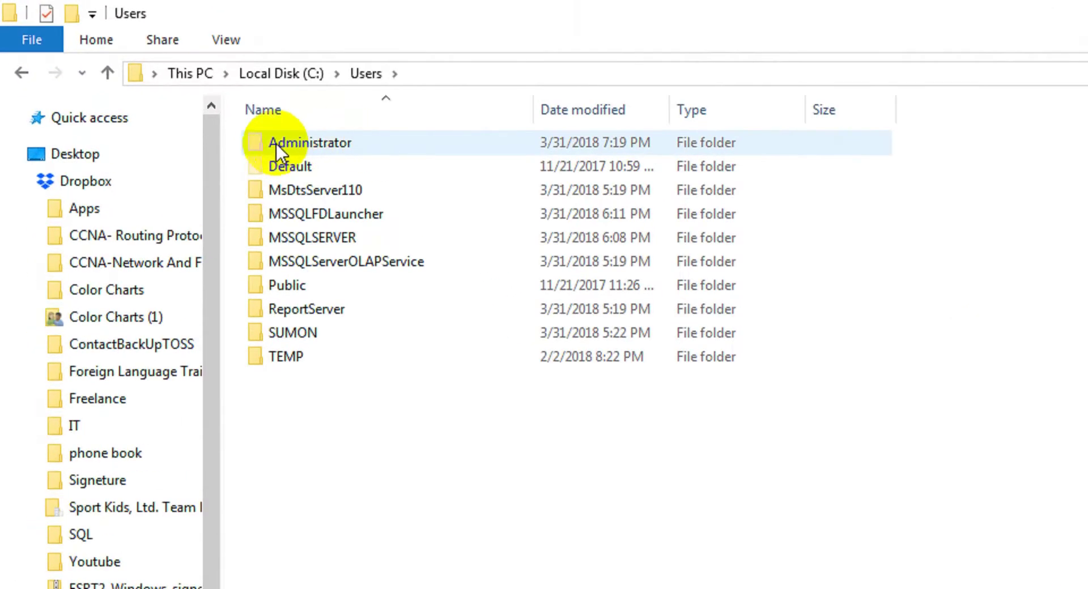
pyautogui.doubleClick(365, 143)
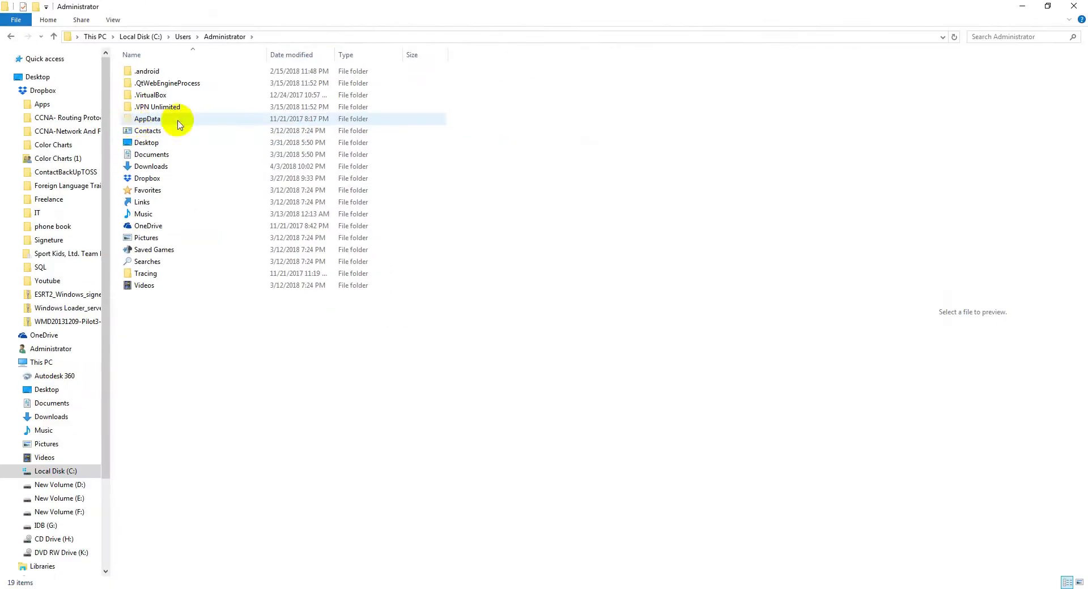
pyautogui.click(141, 124)
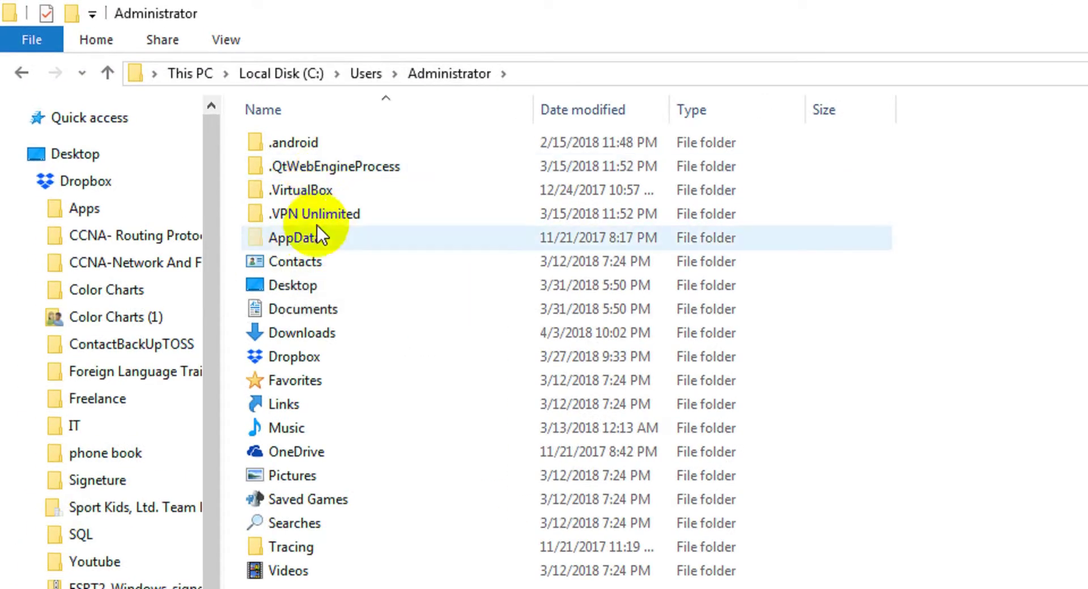
pyautogui.click(223, 40)
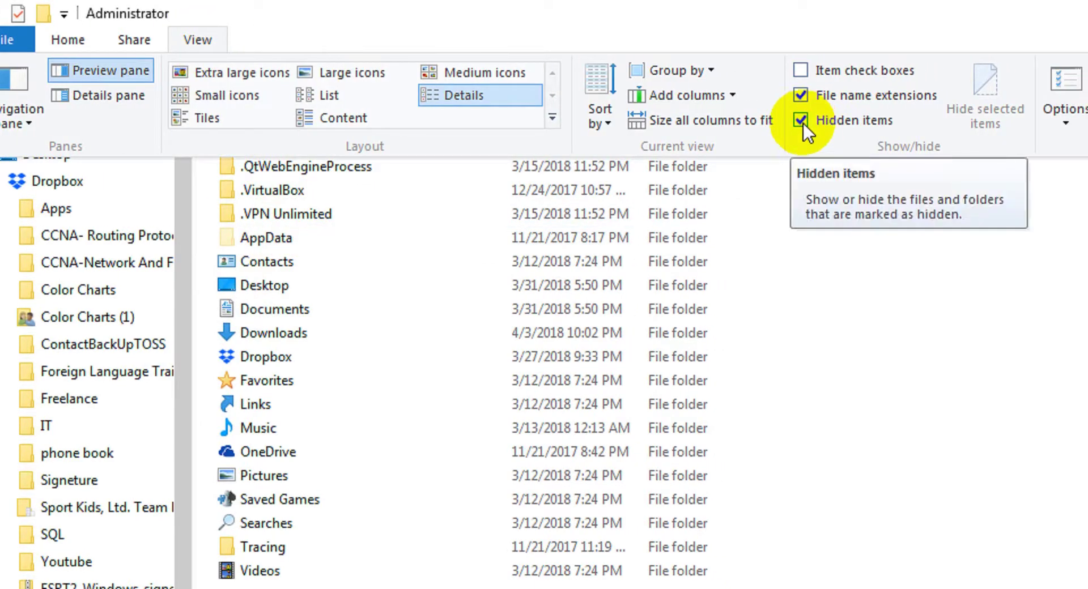
pyautogui.click(800, 121)
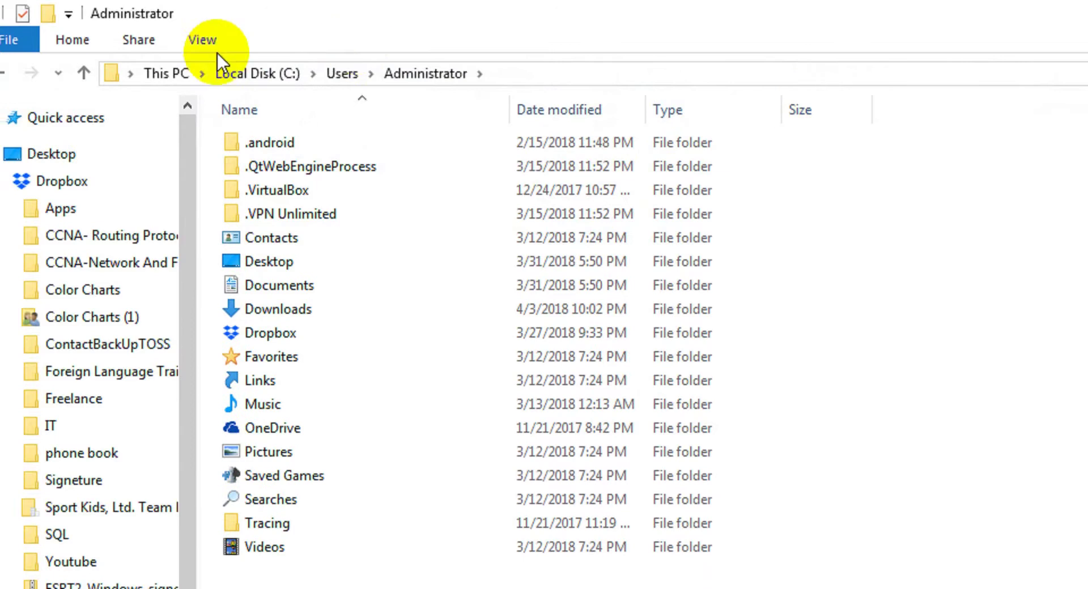
pyautogui.click(200, 40)
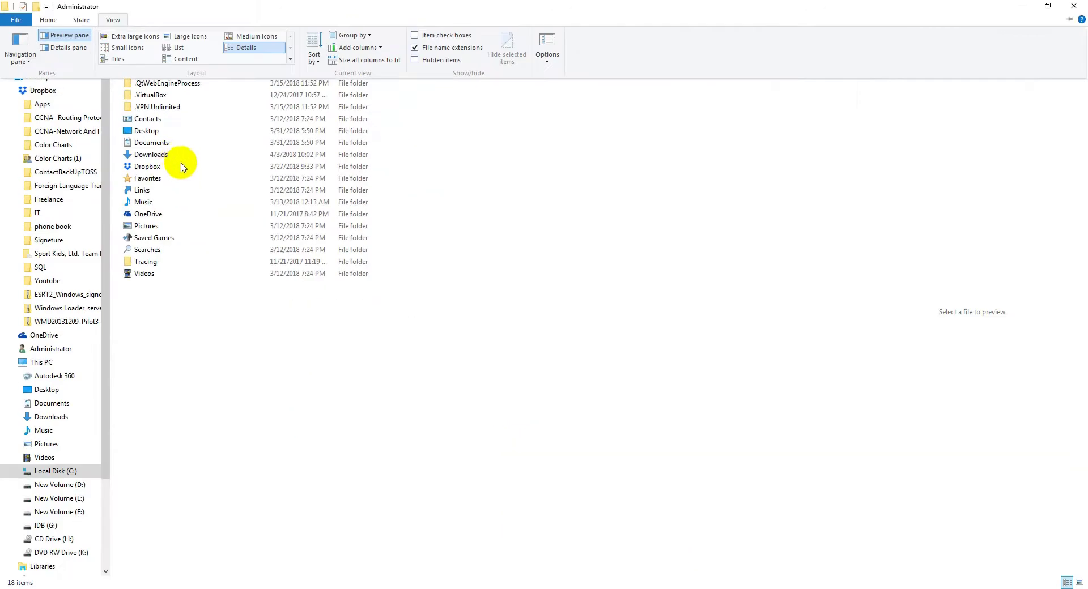
pyautogui.click(189, 299)
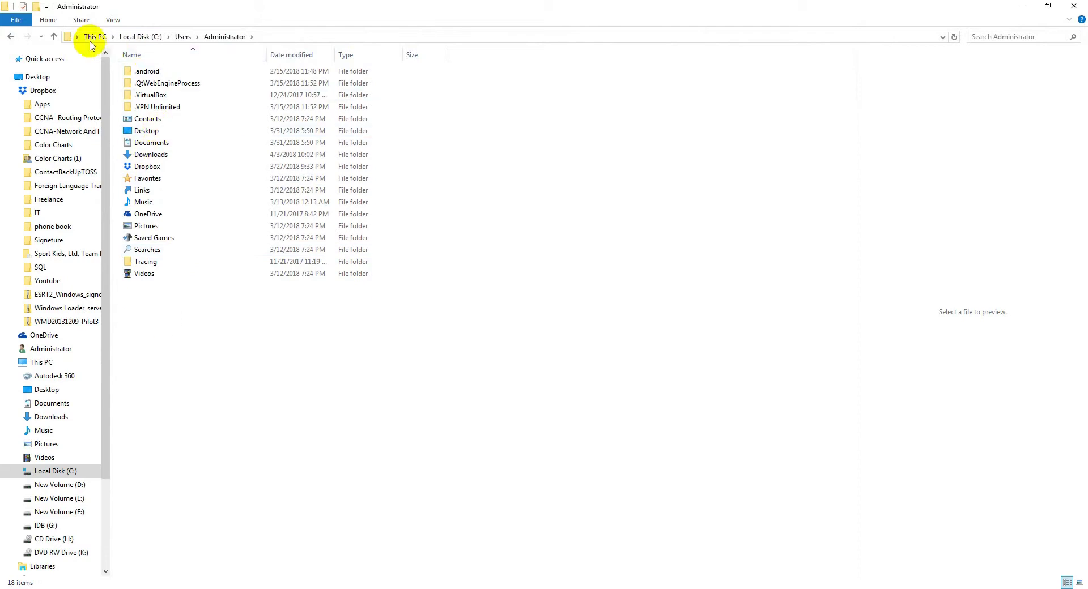
pyautogui.click(113, 20)
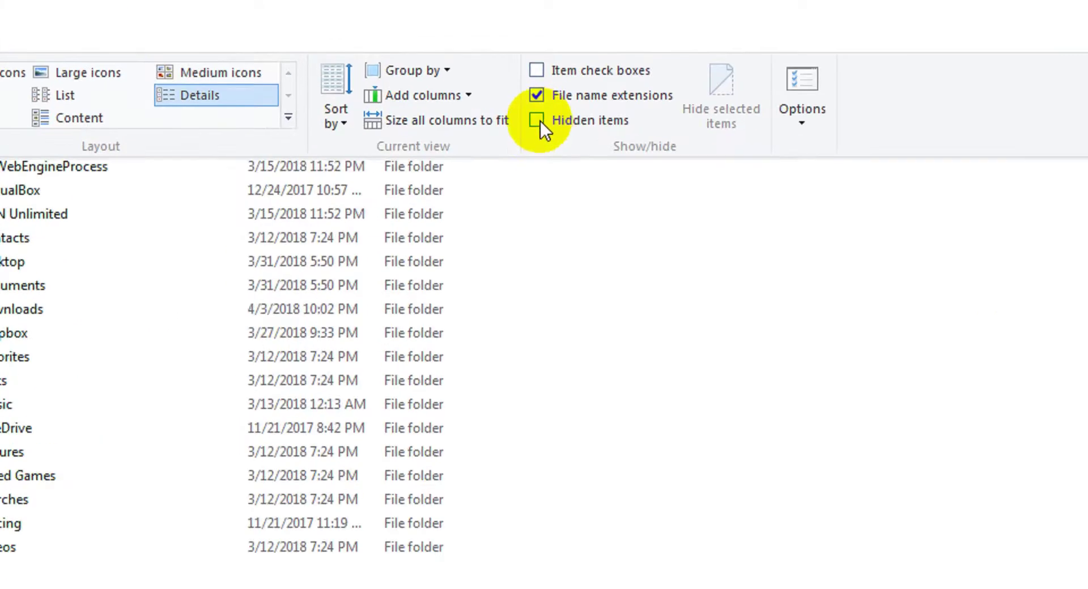
pyautogui.click(538, 119)
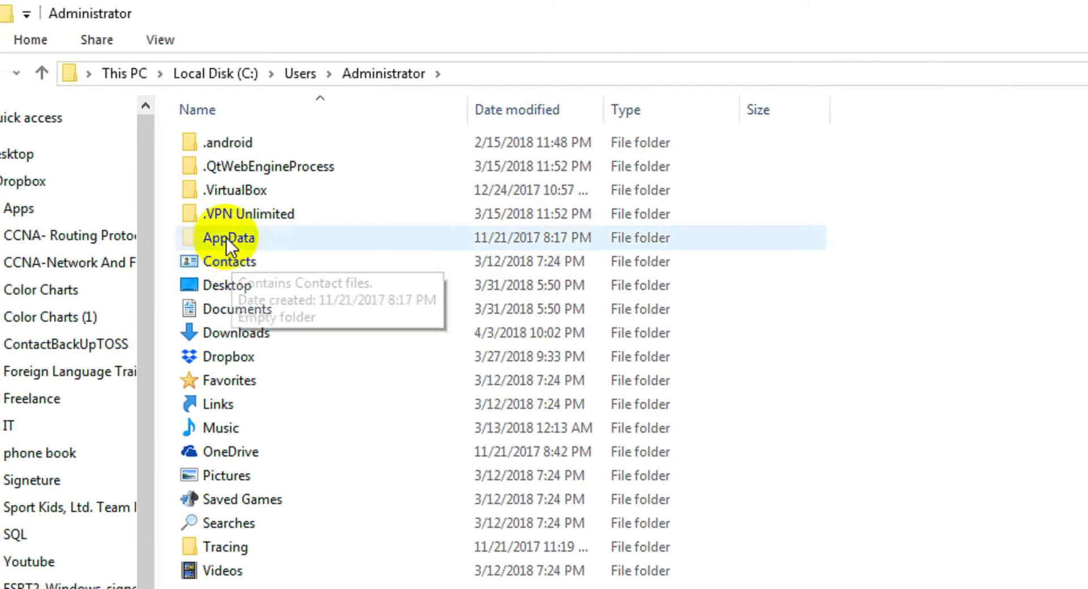
# - Open AppData\Local\Microsoft\Office\UnsavedFiles
pyautogui.doubleClick(226, 237)
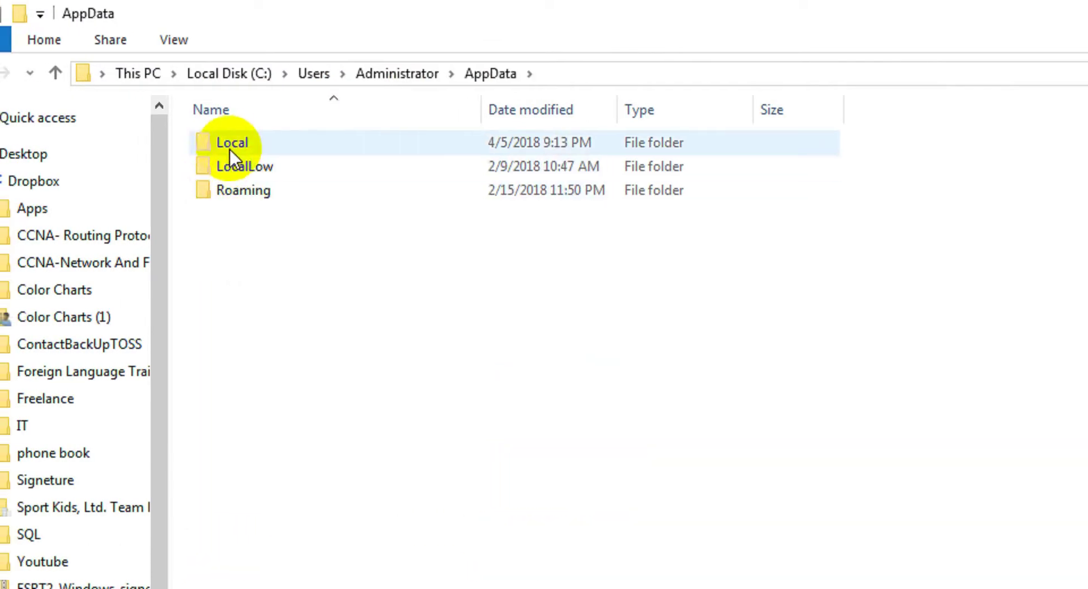
pyautogui.doubleClick(229, 142)
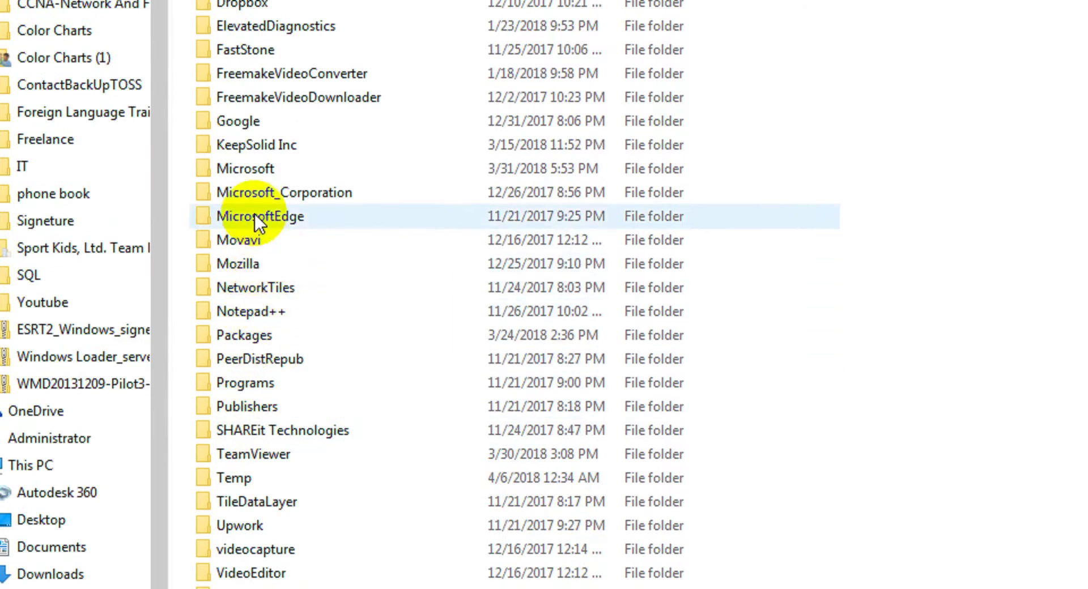
pyautogui.doubleClick(276, 168)
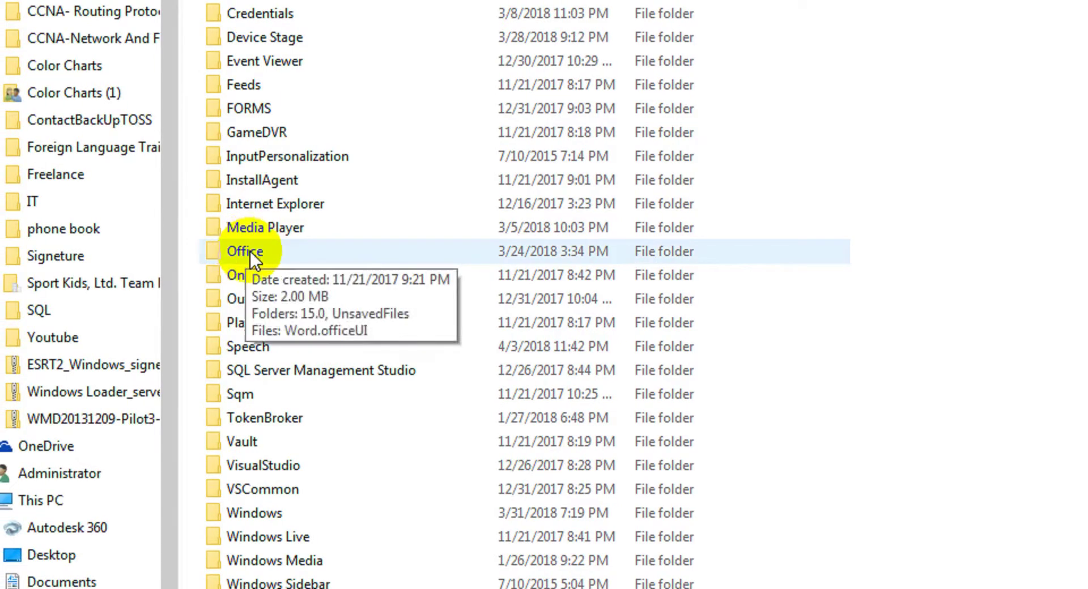
pyautogui.doubleClick(248, 250)
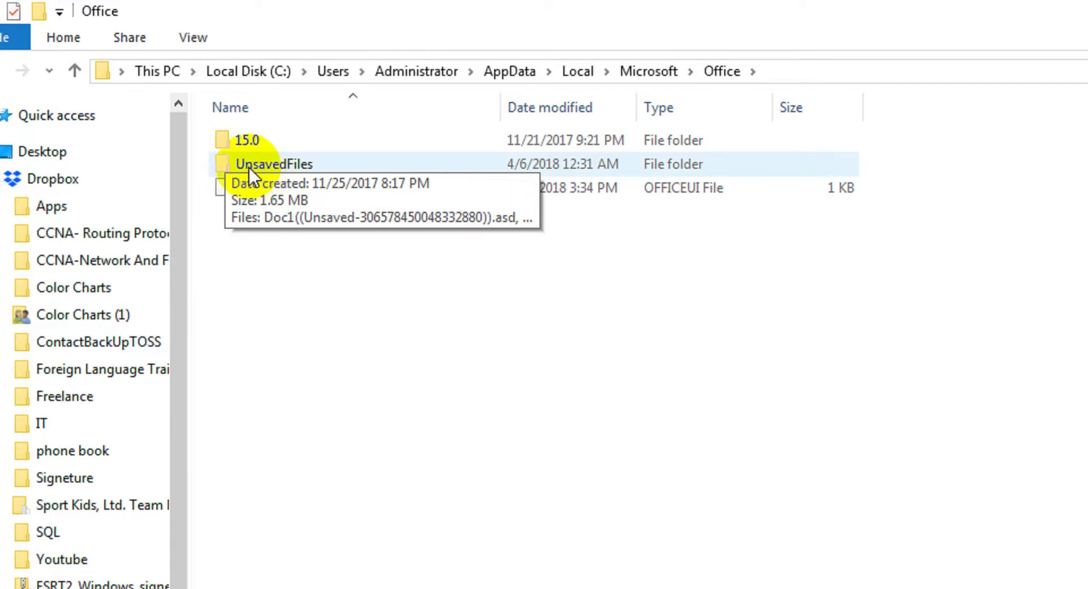
pyautogui.doubleClick(321, 165)
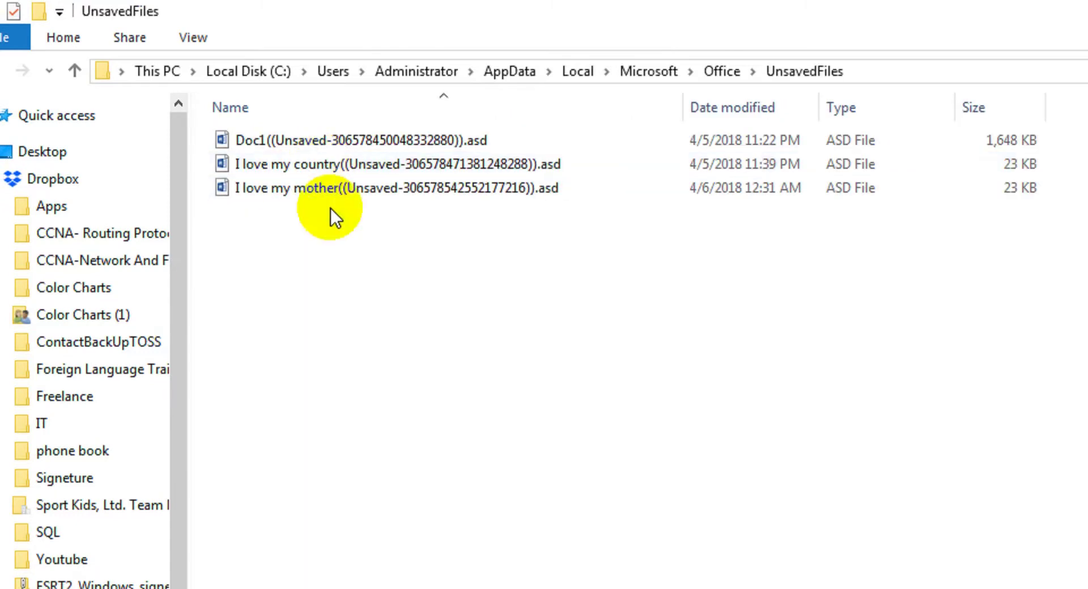
# - Select the 'I love my mother' .asd file among the three autosave files
pyautogui.click(339, 142)
pyautogui.click(339, 165)
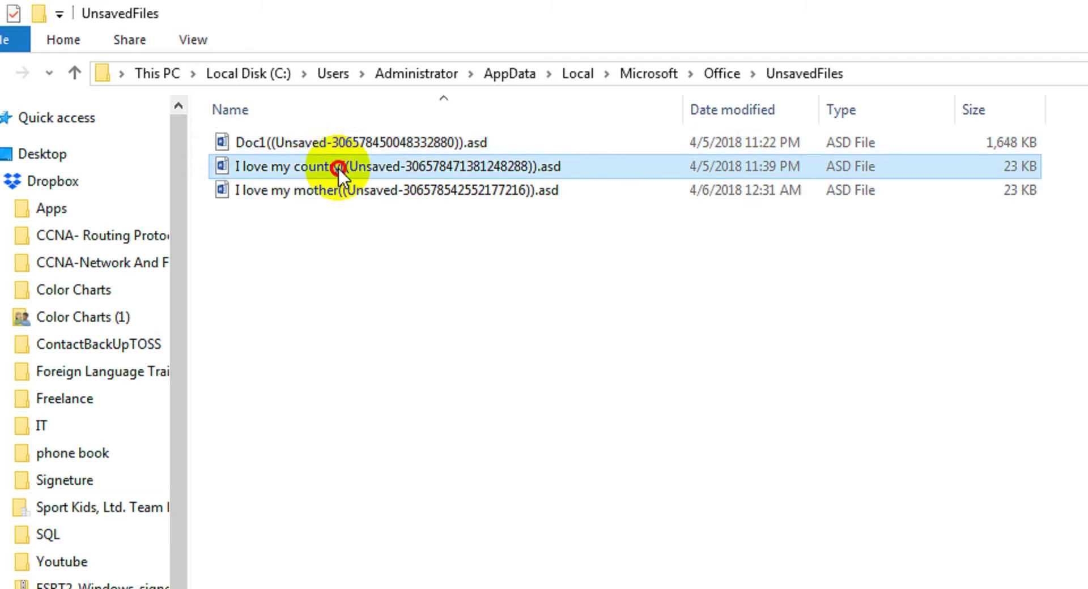
pyautogui.click(342, 193)
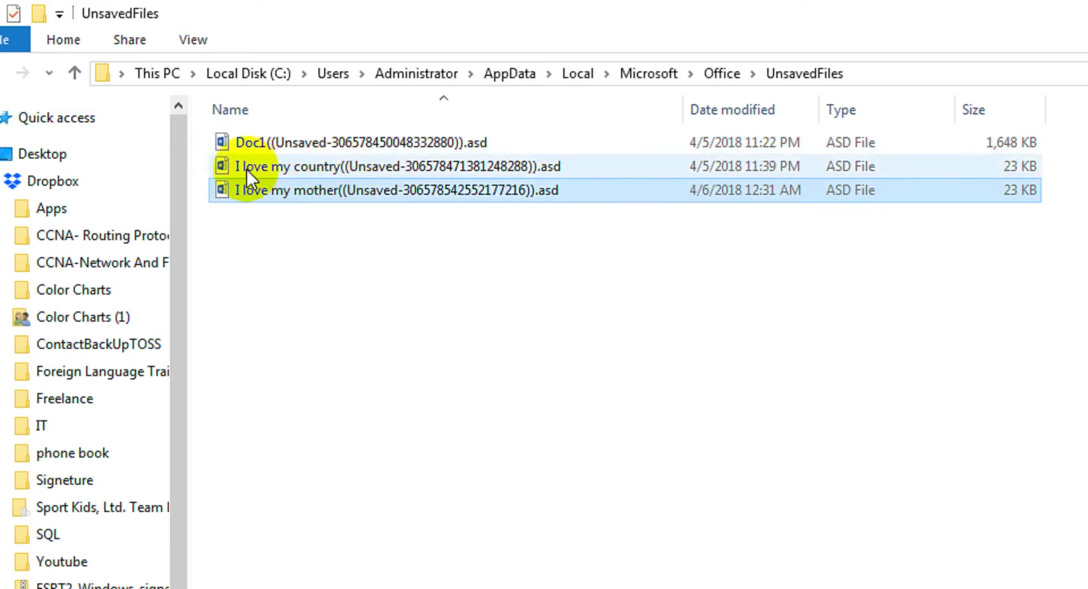
pyautogui.click(274, 169)
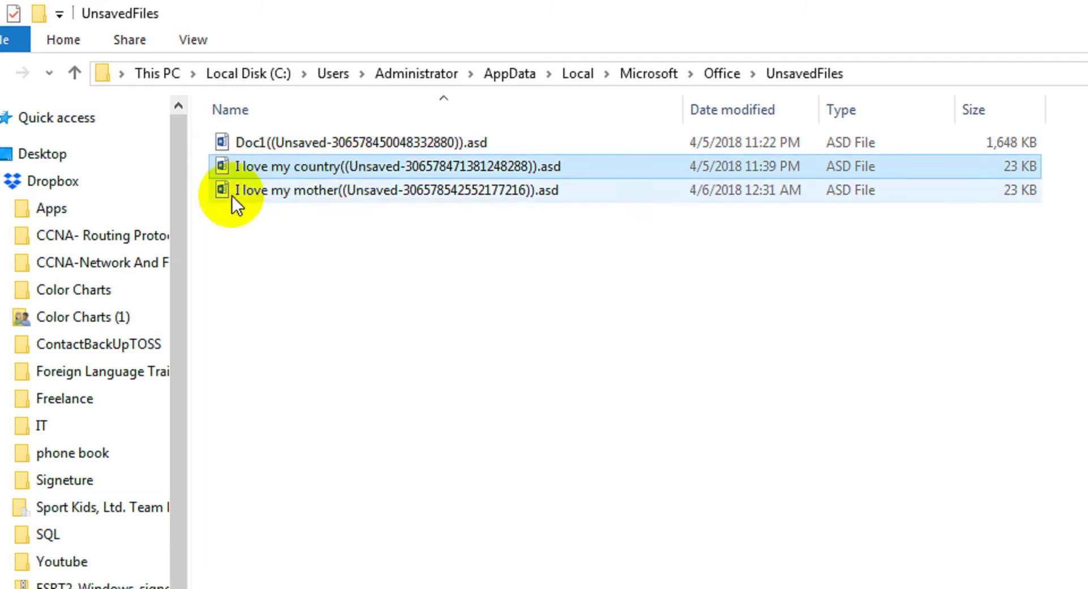
pyautogui.click(285, 198)
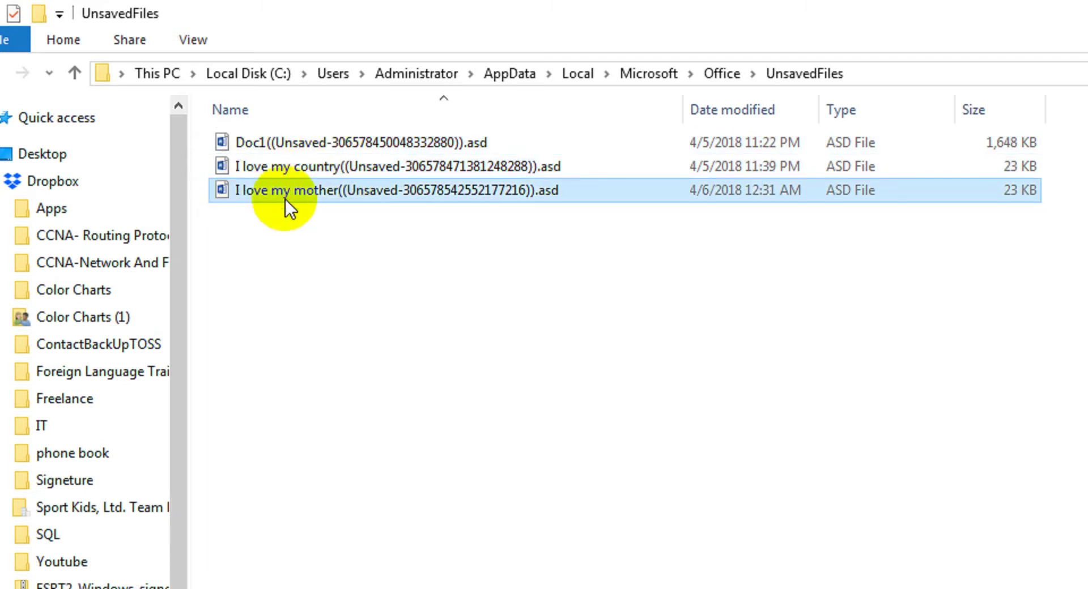
pyautogui.doubleClick(434, 195)
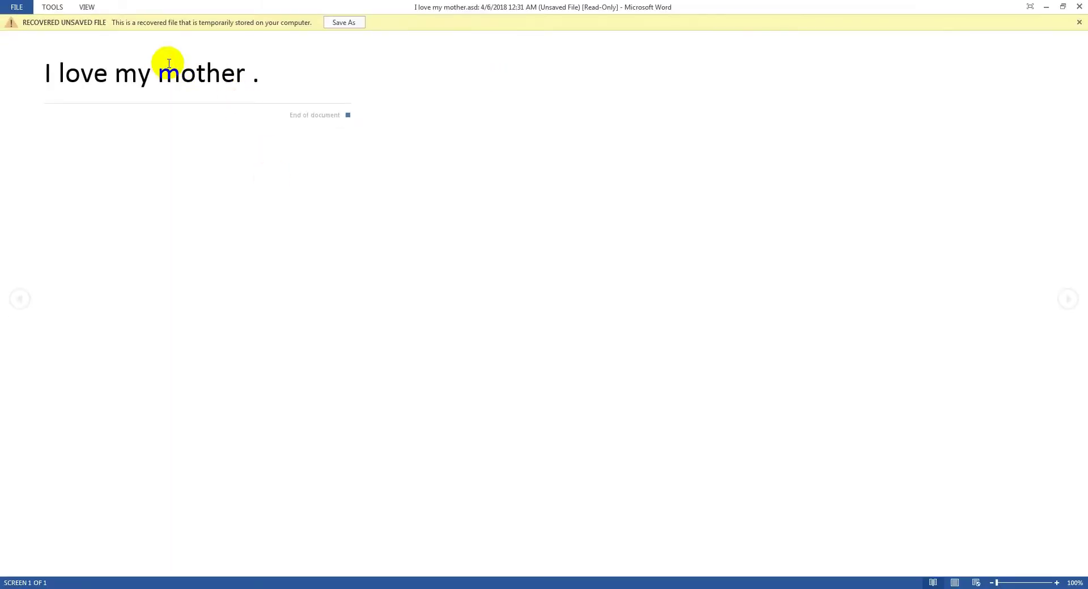
pyautogui.click(343, 23)
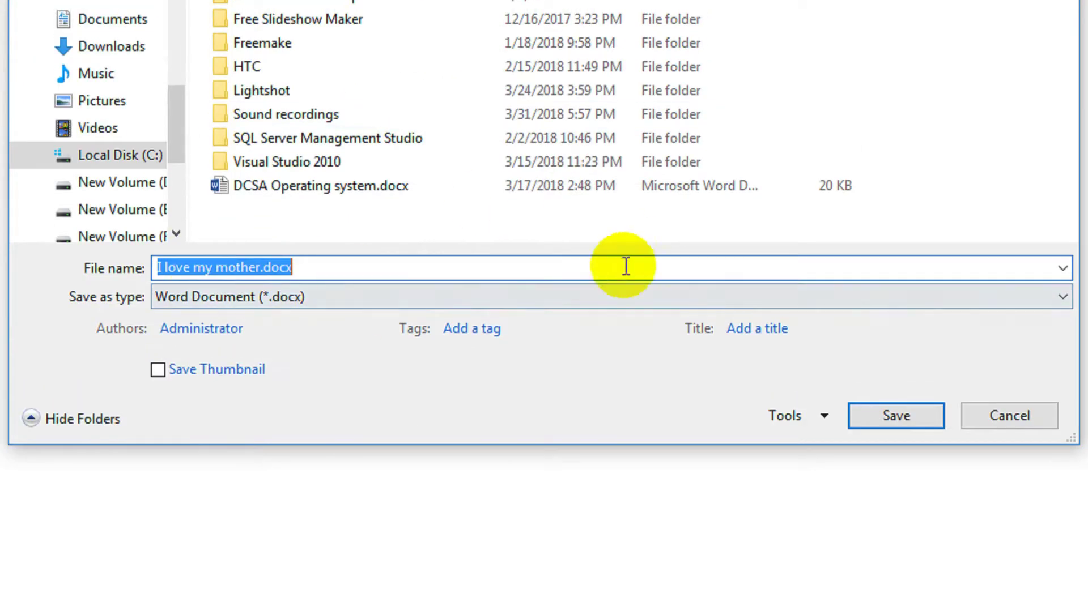
pyautogui.click(892, 421)
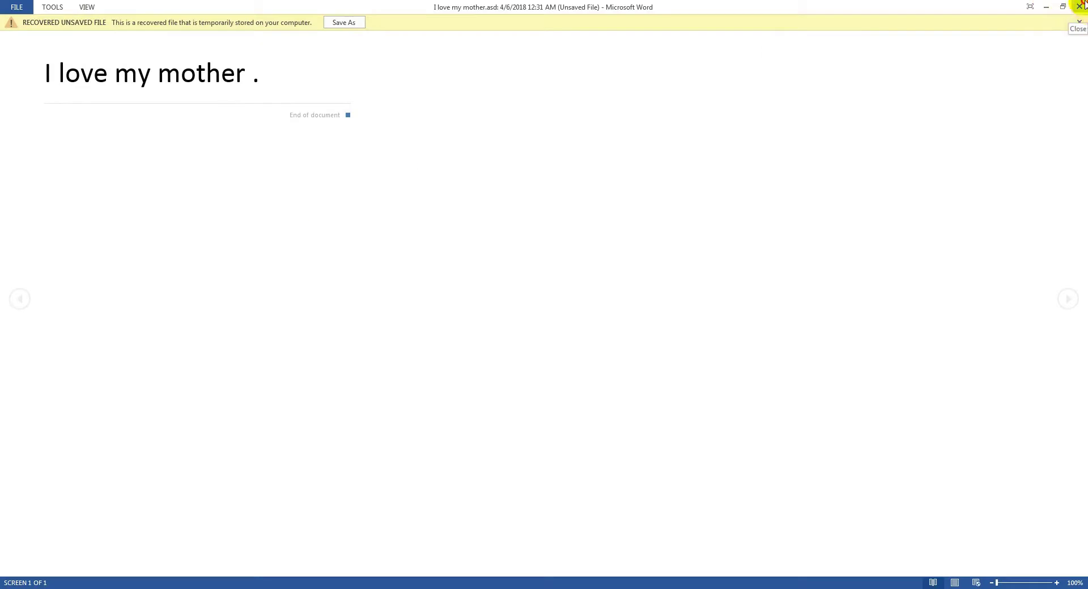
pyautogui.click(1083, 6)
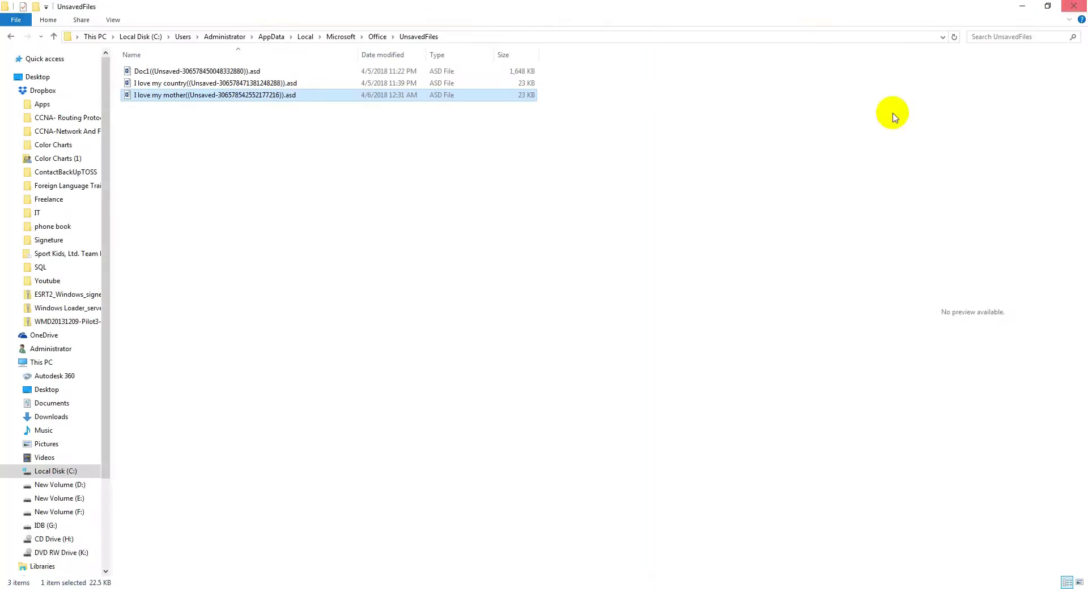
# - Close File Explorer, refresh the desktop, and bring up the Start menu
pyautogui.click(1082, 5)
pyautogui.rightClick(437, 130)
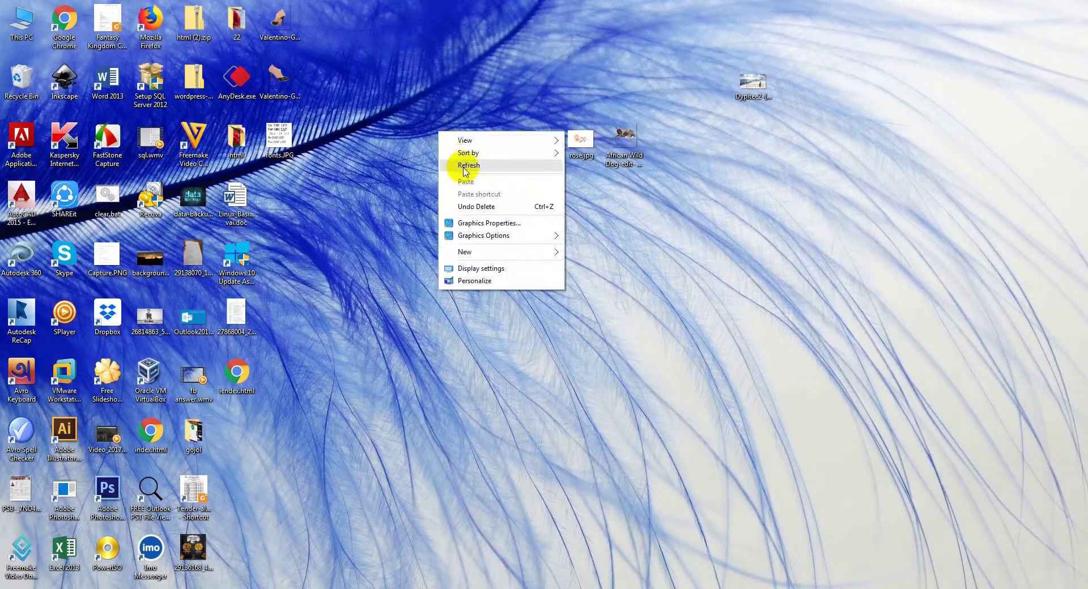
pyautogui.click(463, 164)
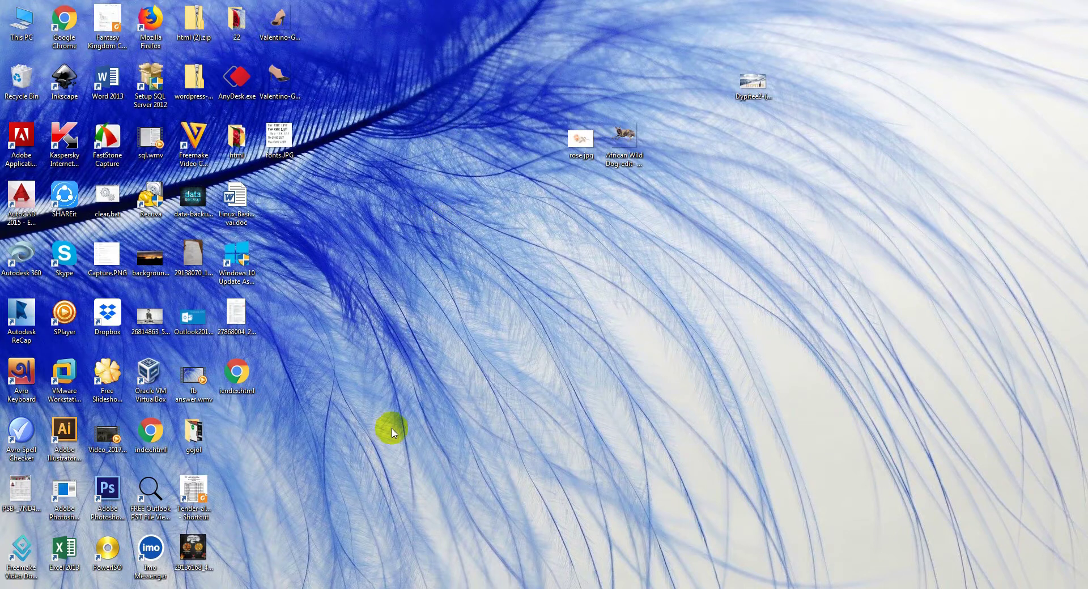
pyautogui.press('super')
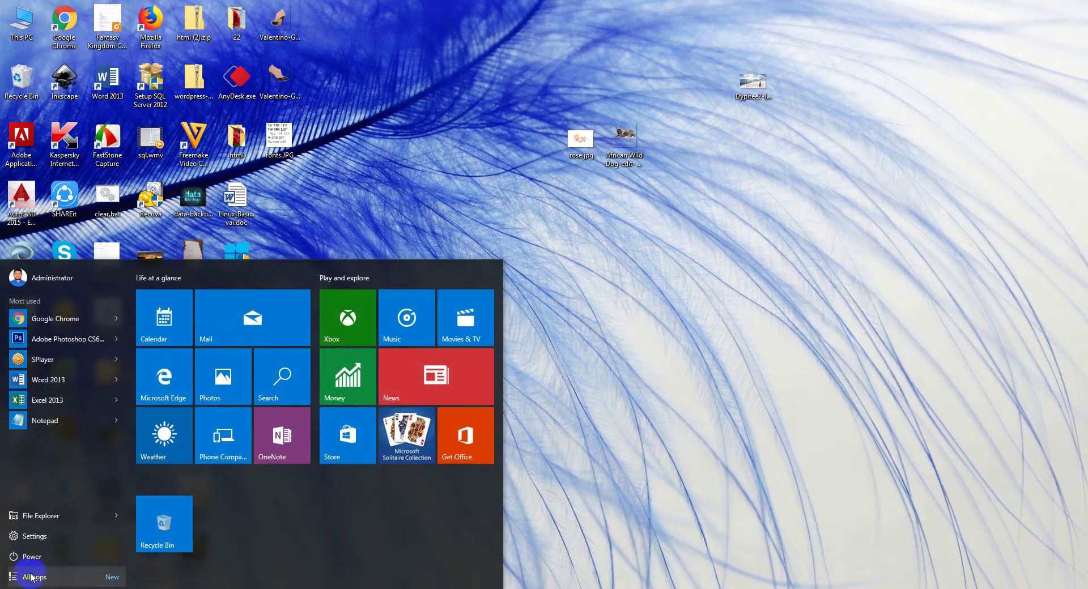
# - Start Word 2013 with a blank document and show Manage Versions under FILE > Info
pyautogui.click(49, 385)
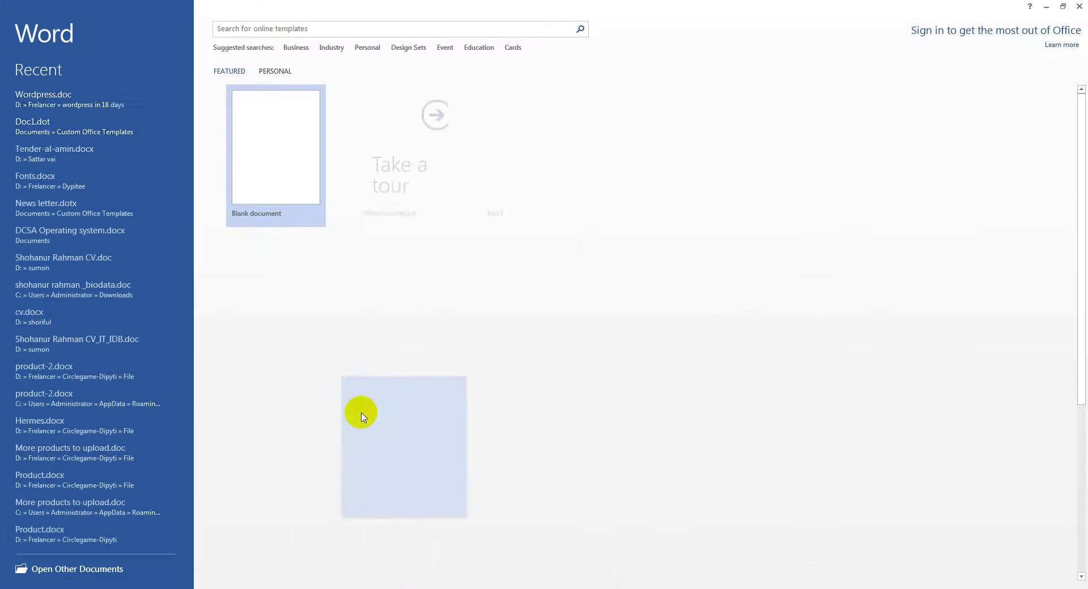
pyautogui.click(249, 138)
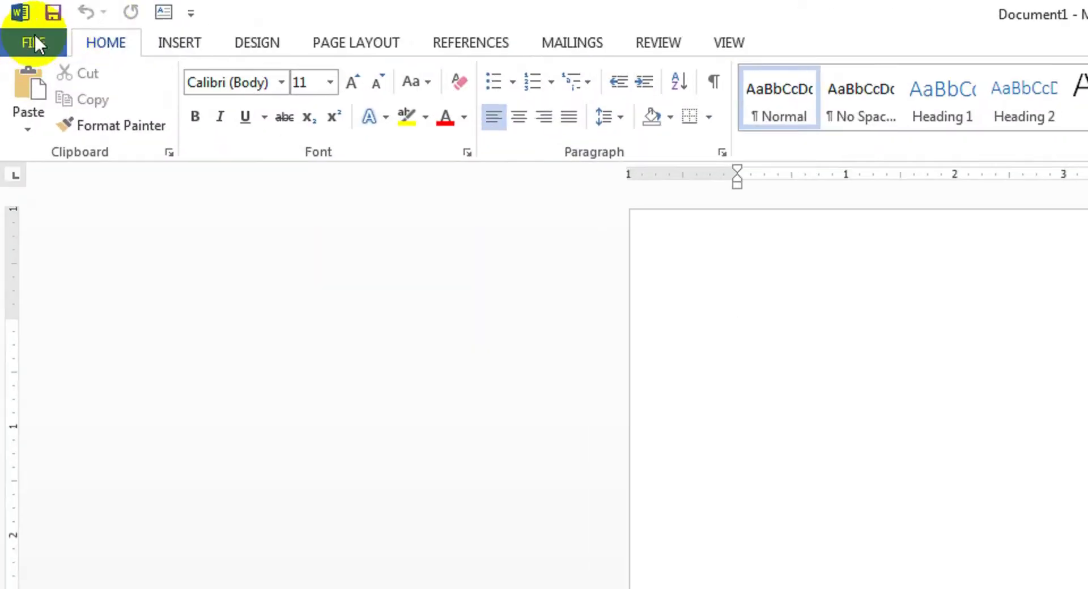
pyautogui.click(23, 32)
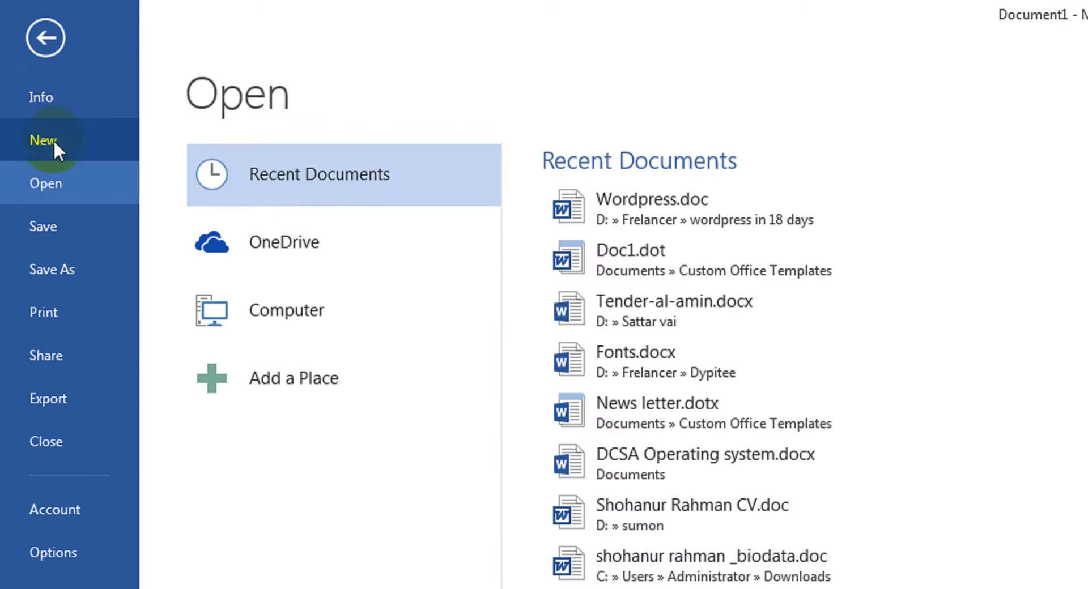
pyautogui.click(48, 97)
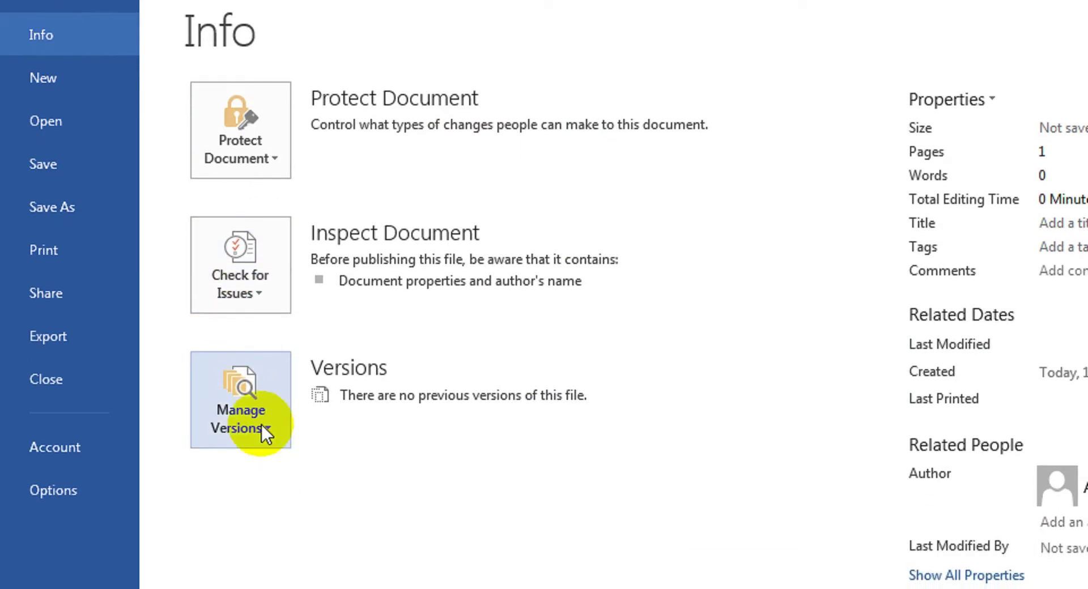
pyautogui.click(266, 424)
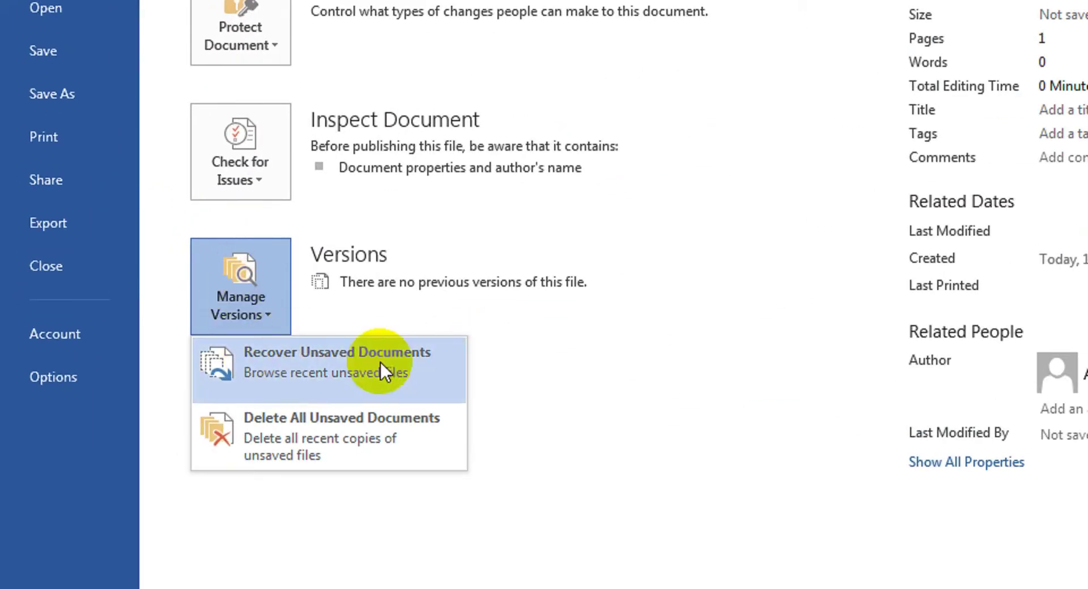
# - Reopen the 'I love my mother' .asd autosave from Recover Unsaved Documents, then cancel Save As
pyautogui.click(294, 375)
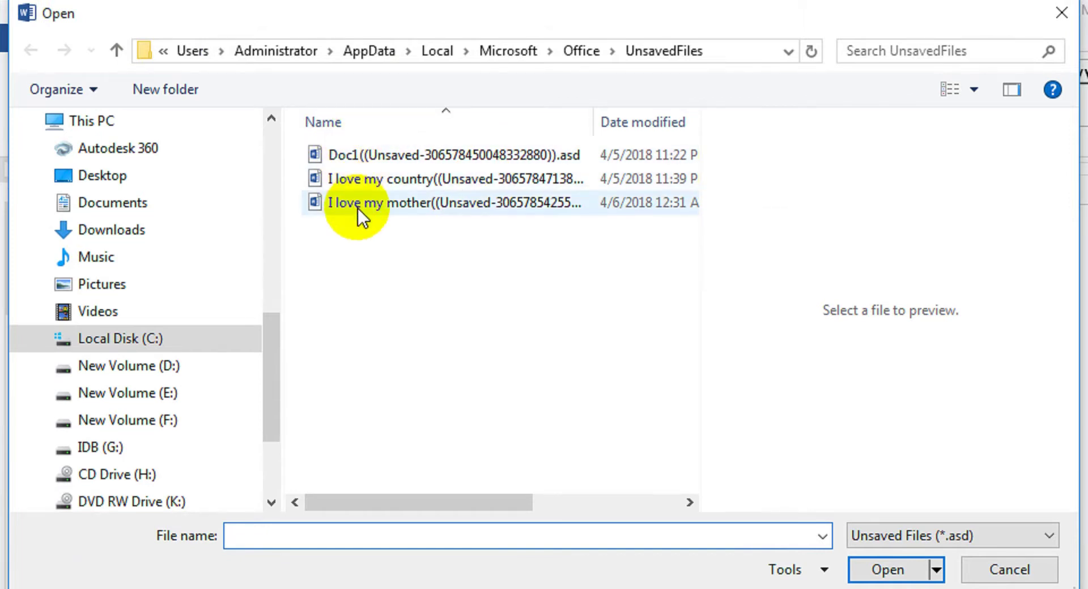
pyautogui.click(357, 206)
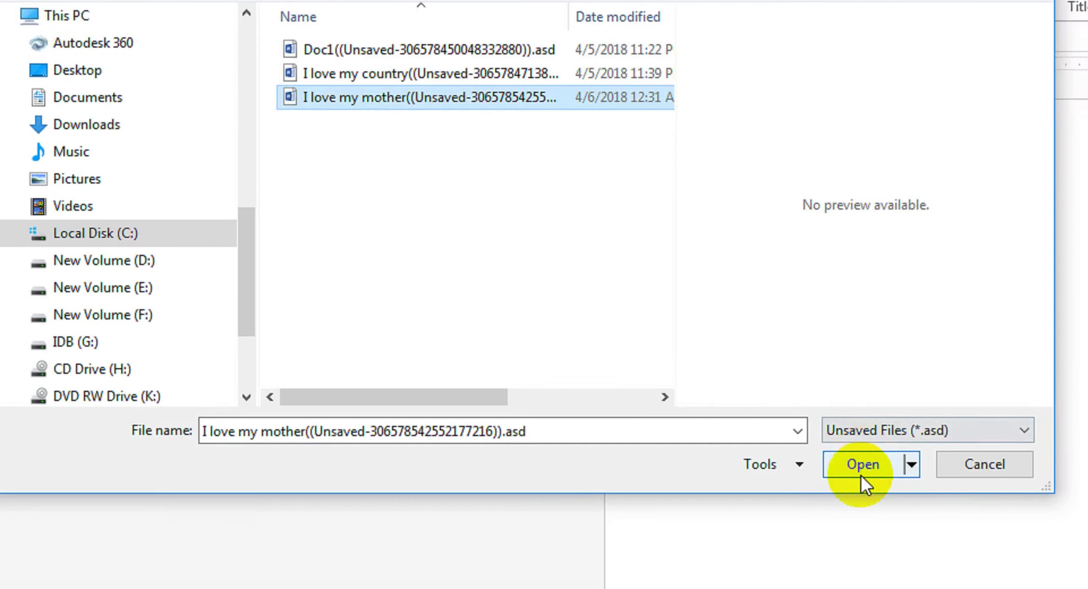
pyautogui.click(866, 516)
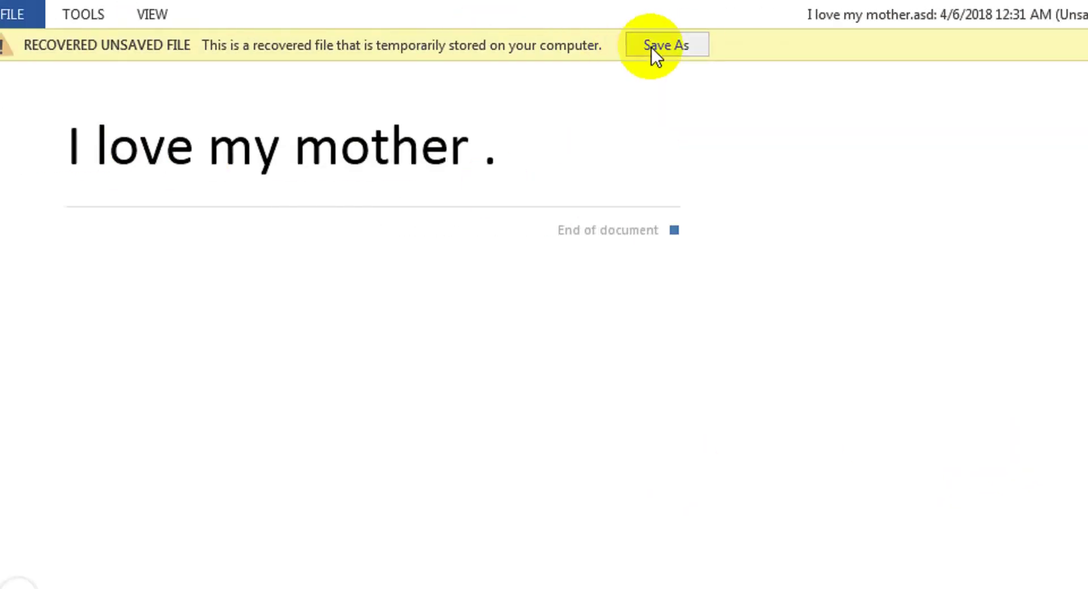
pyautogui.click(651, 47)
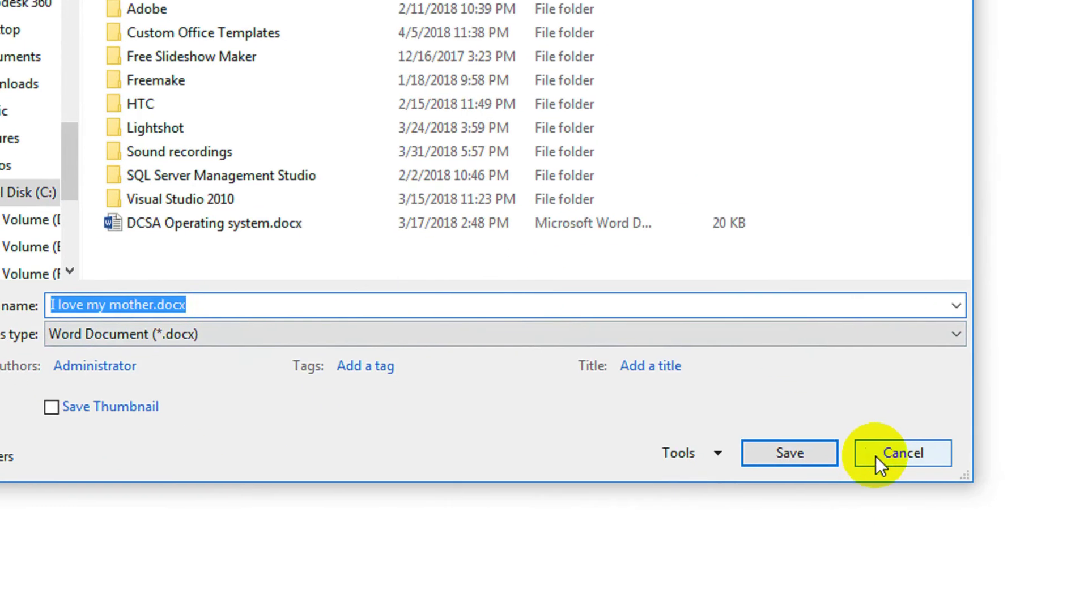
pyautogui.click(972, 540)
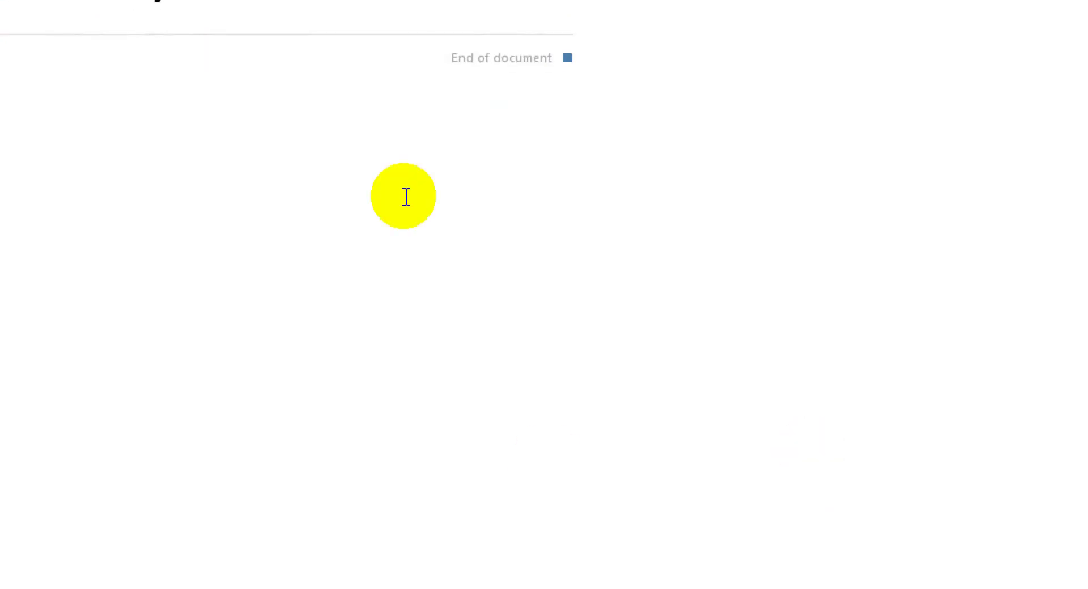